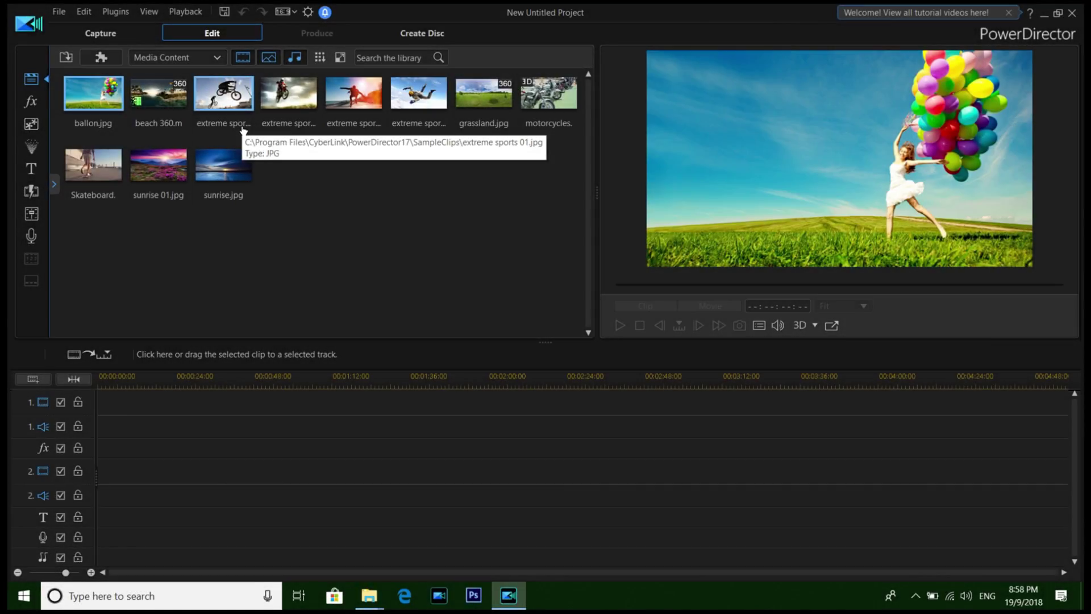
- Select every sample clip in the media library, including sunrise.jpg and ballon.jpg, and delete them
click(60, 14)
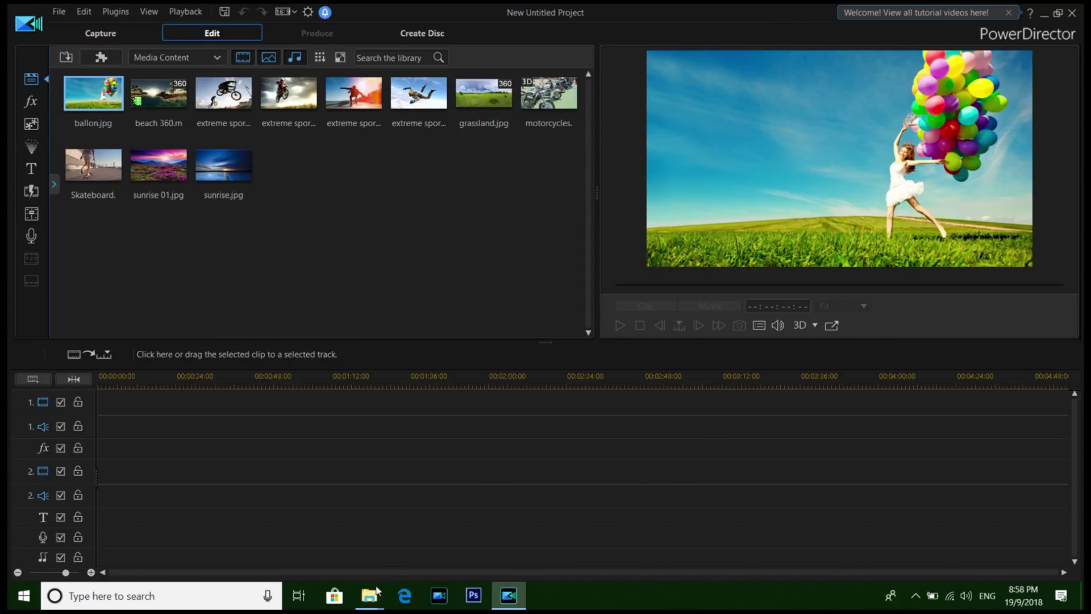
mouse_move(377, 594)
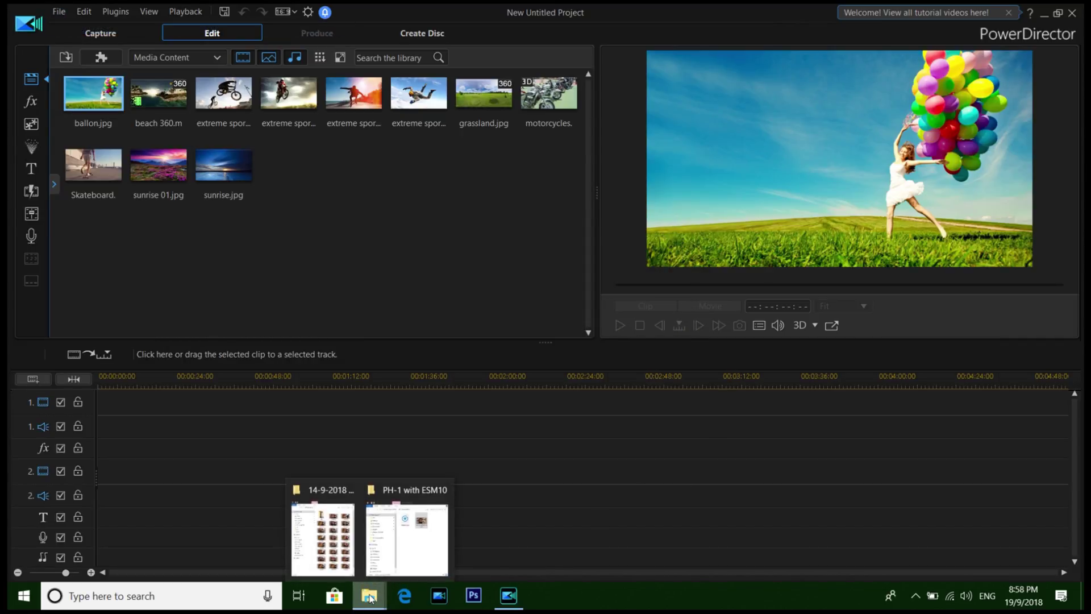
click(415, 540)
click(406, 229)
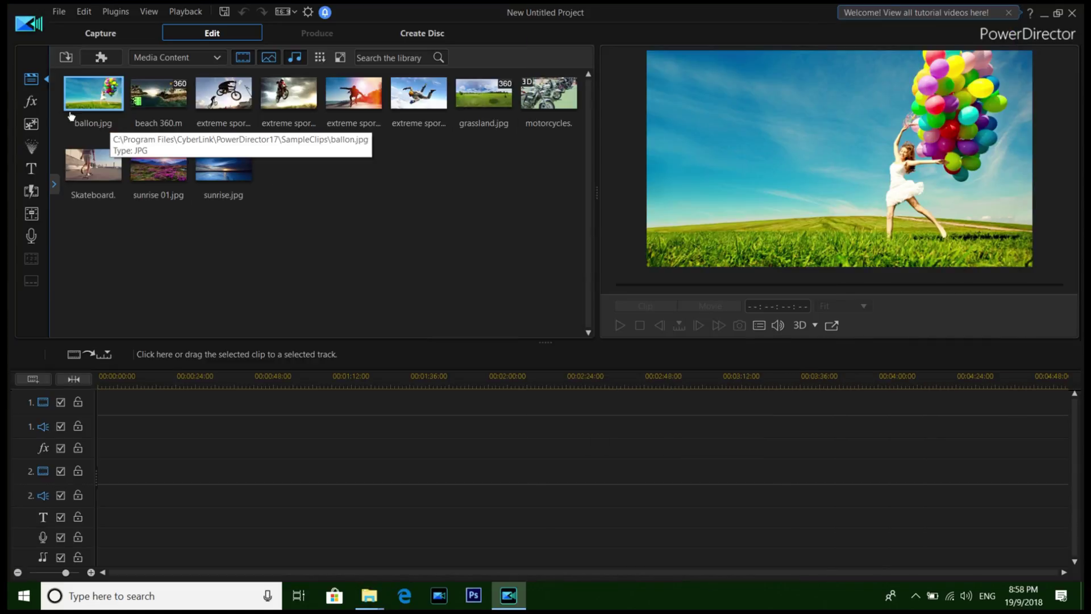
click(223, 165)
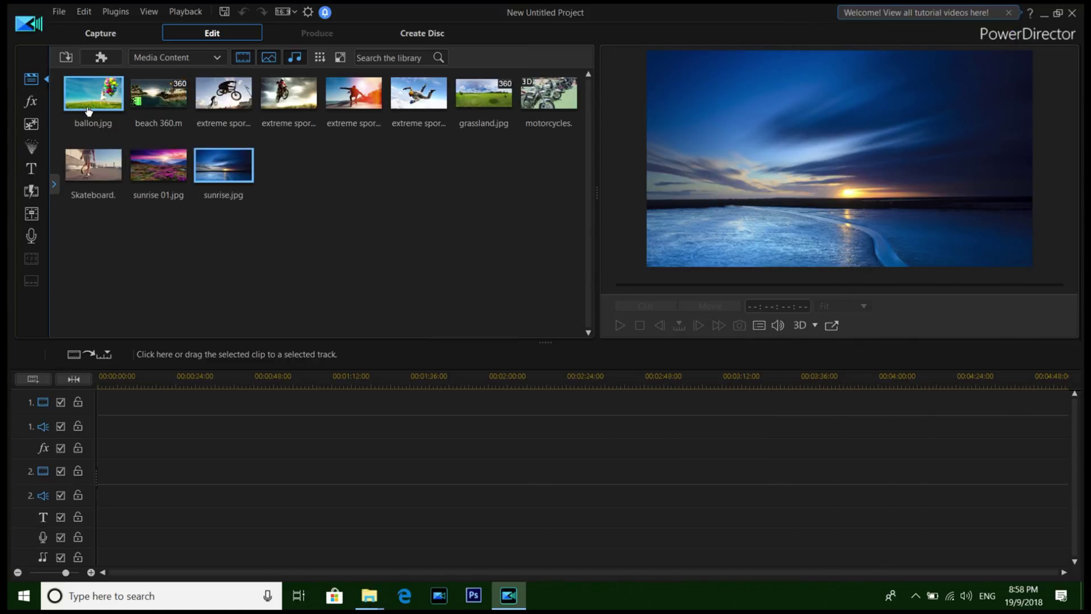
click(95, 117)
shift+click(233, 170)
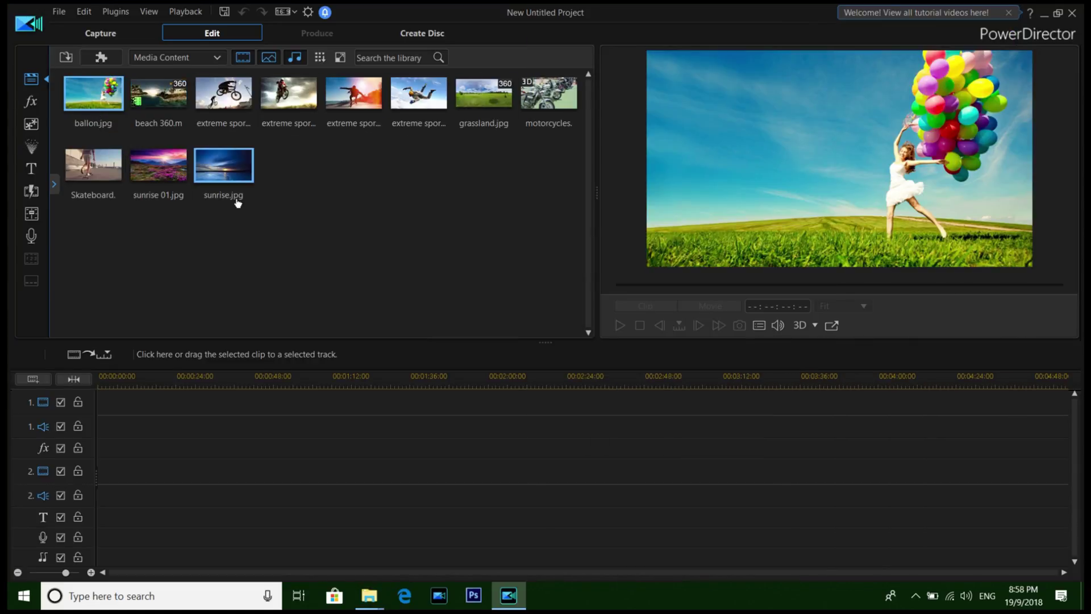
key(Delete)
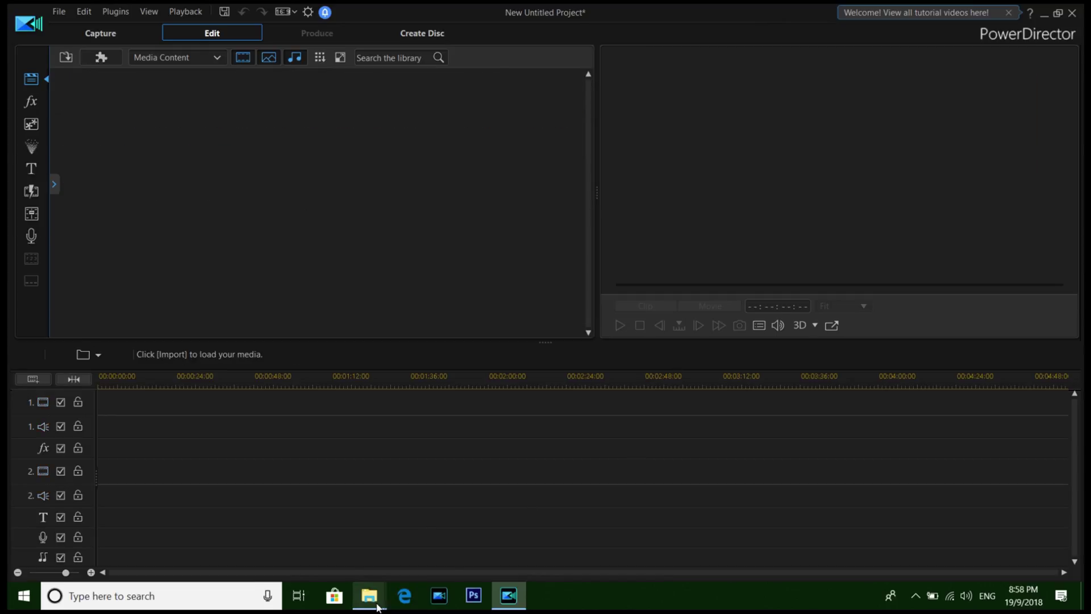
- Import VID_20180908_143339 and the 180908_1434 audio from the PH-1 with ESM10 folder into the library
mouse_move(378, 607)
click(398, 511)
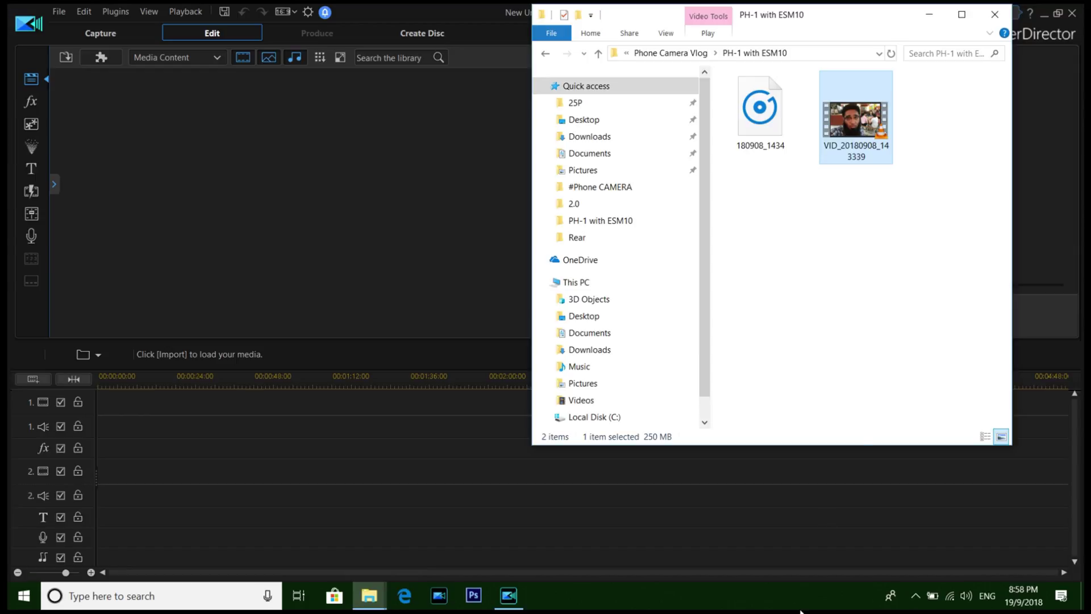
drag(892, 151, 214, 163)
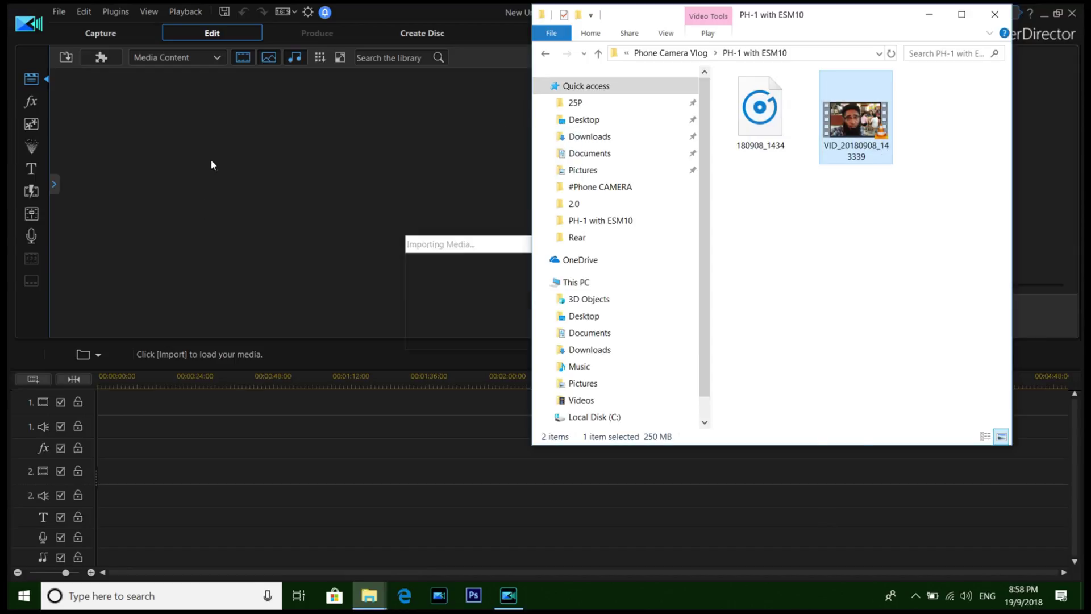
drag(760, 111, 387, 188)
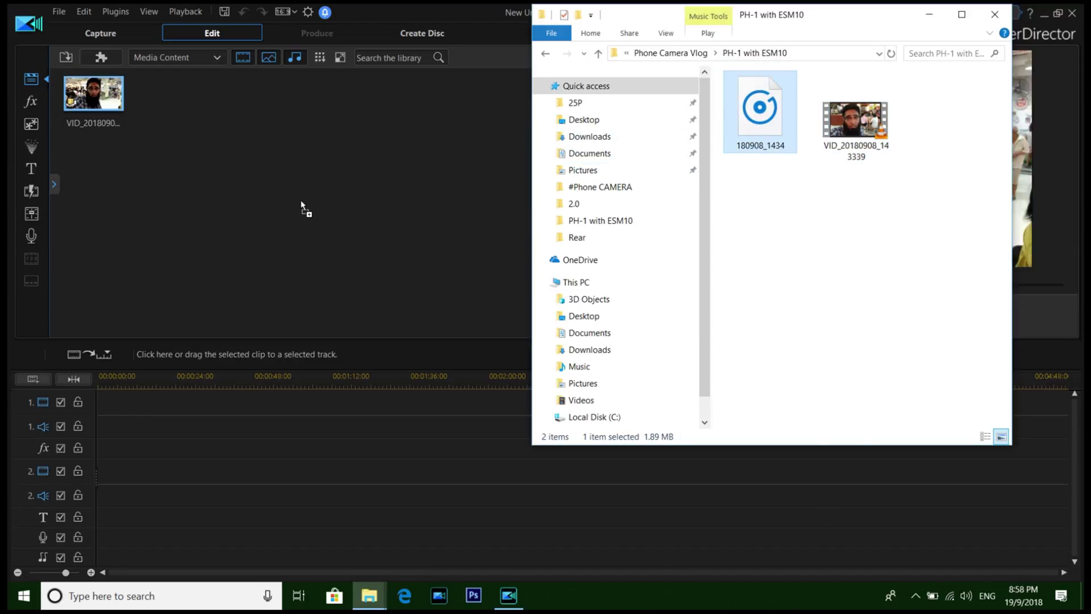
drag(301, 200, 301, 200)
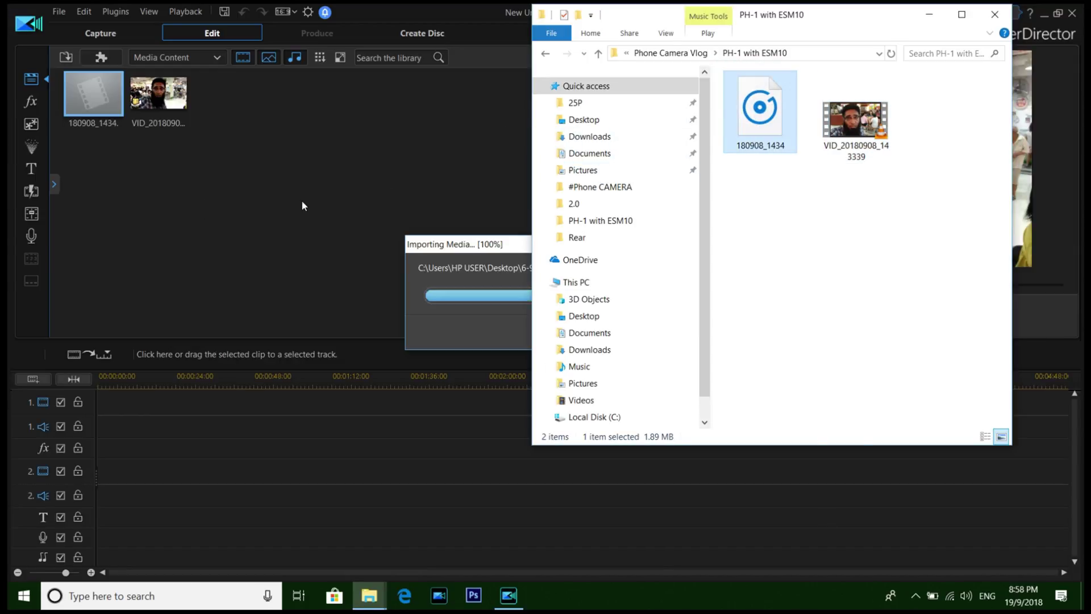
click(256, 80)
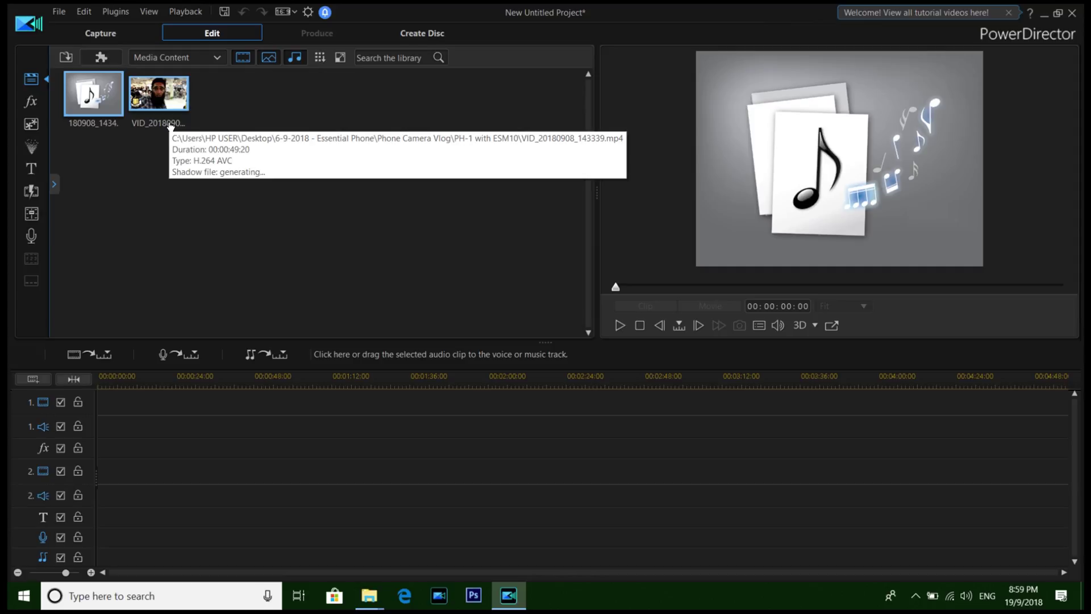
- Place VID_20180908_143339 on video track 1 and 180908_1434 on audio track 2 near 00:00:45
drag(171, 127, 149, 410)
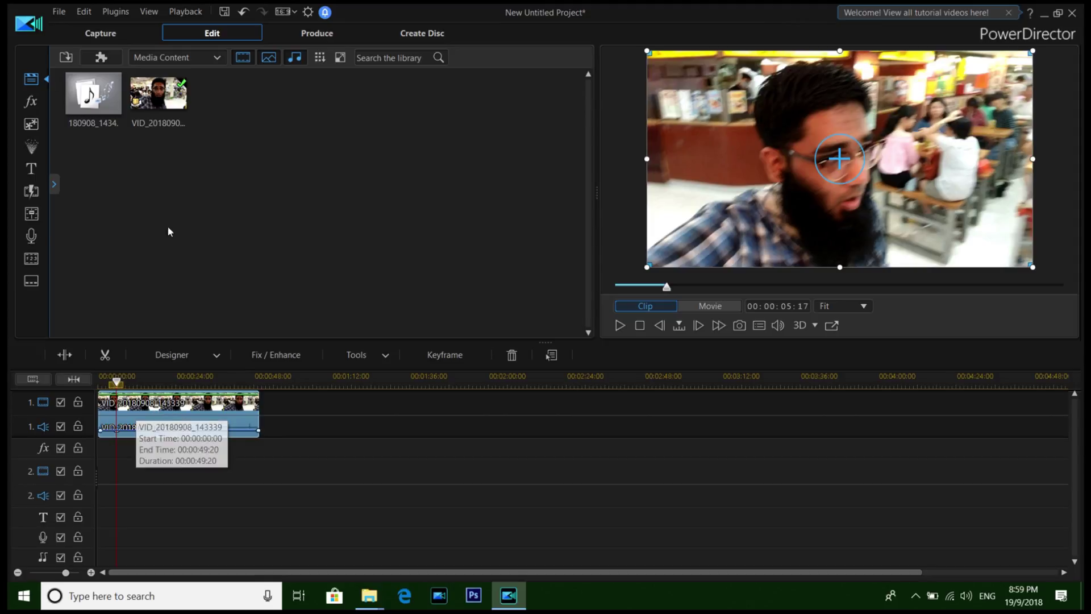
drag(93, 94, 302, 486)
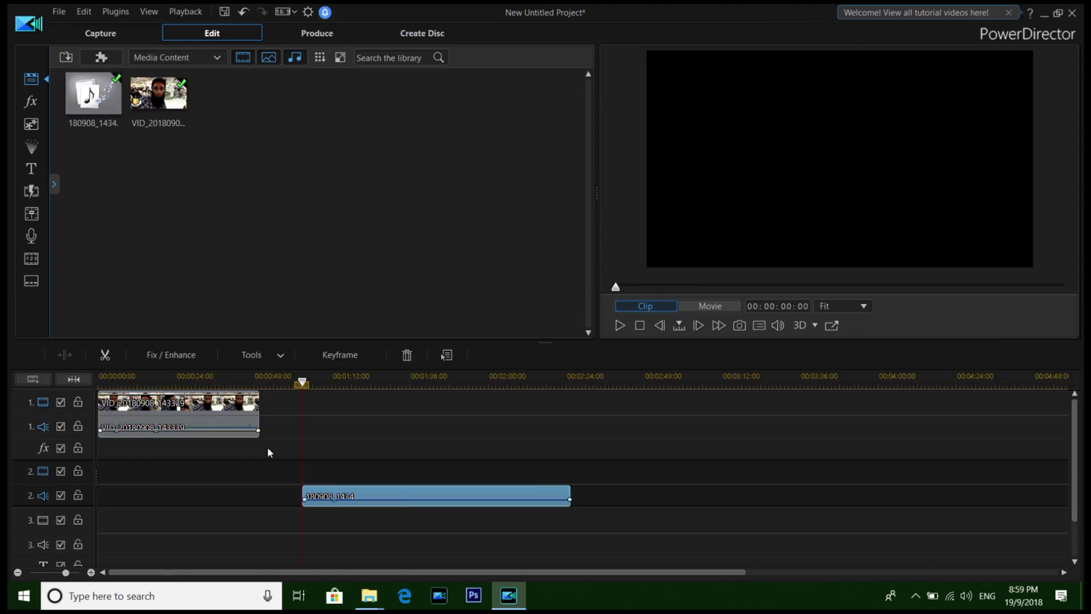
drag(377, 494, 322, 494)
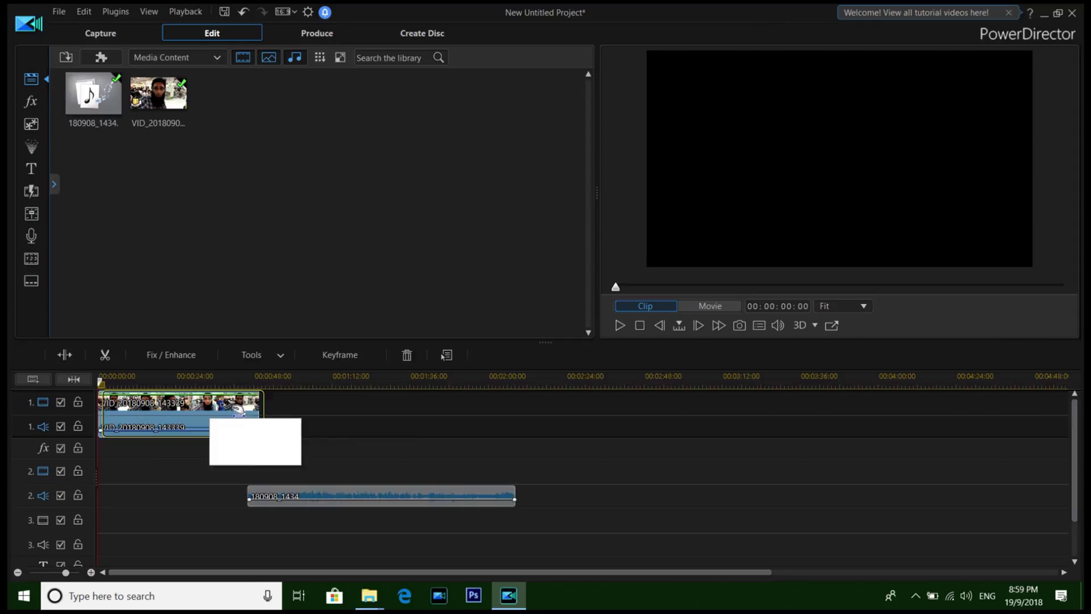
drag(250, 426, 463, 437)
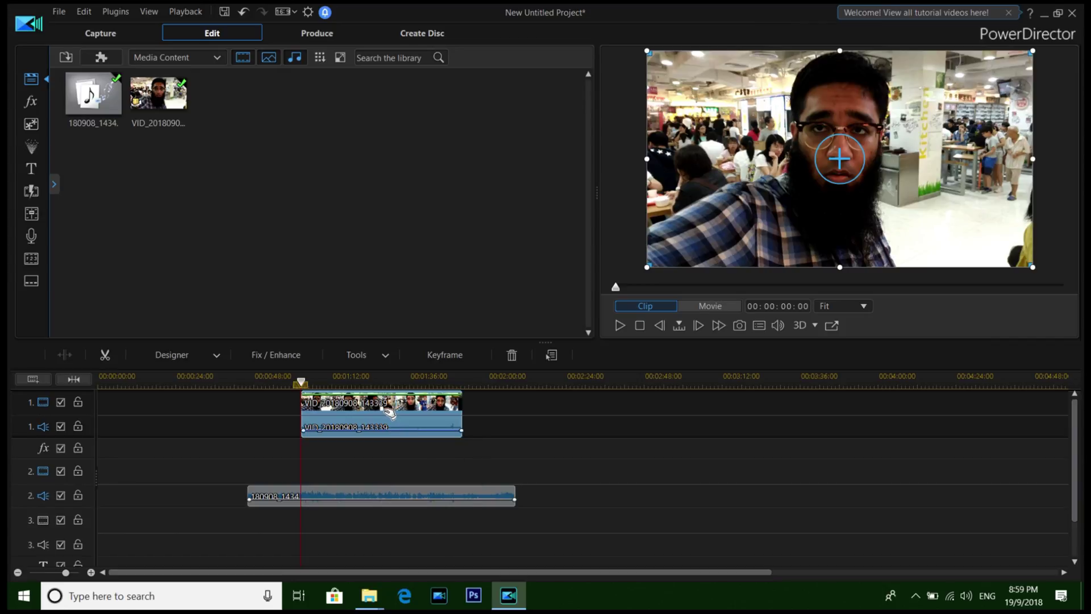
- Sync the vlog video and the 180908_1434 recording by audio, accepting removal of groupings and keyframes
ctrl+click(376, 499)
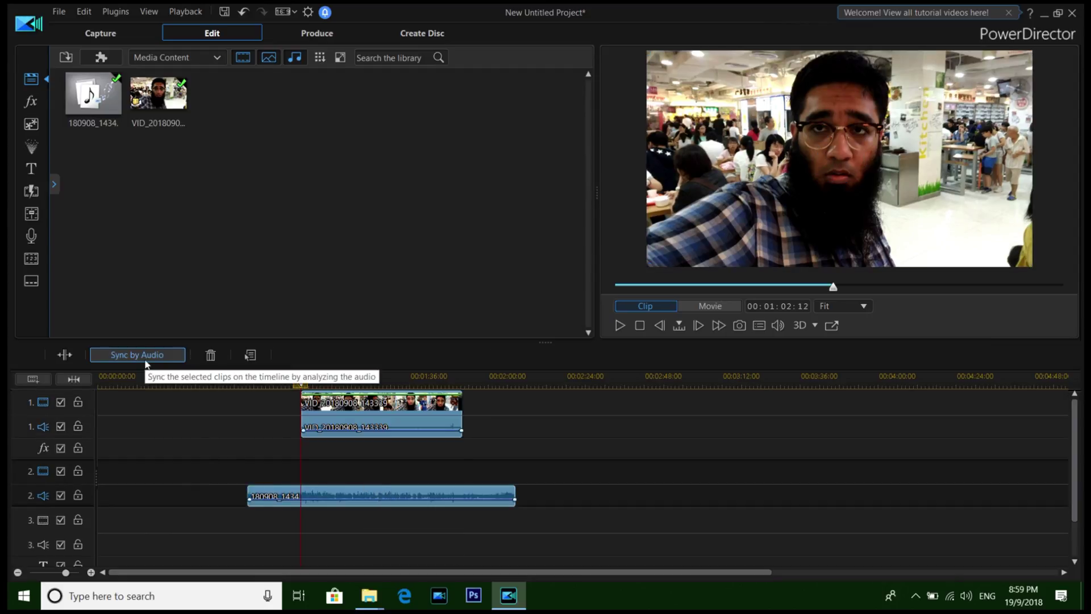
click(146, 357)
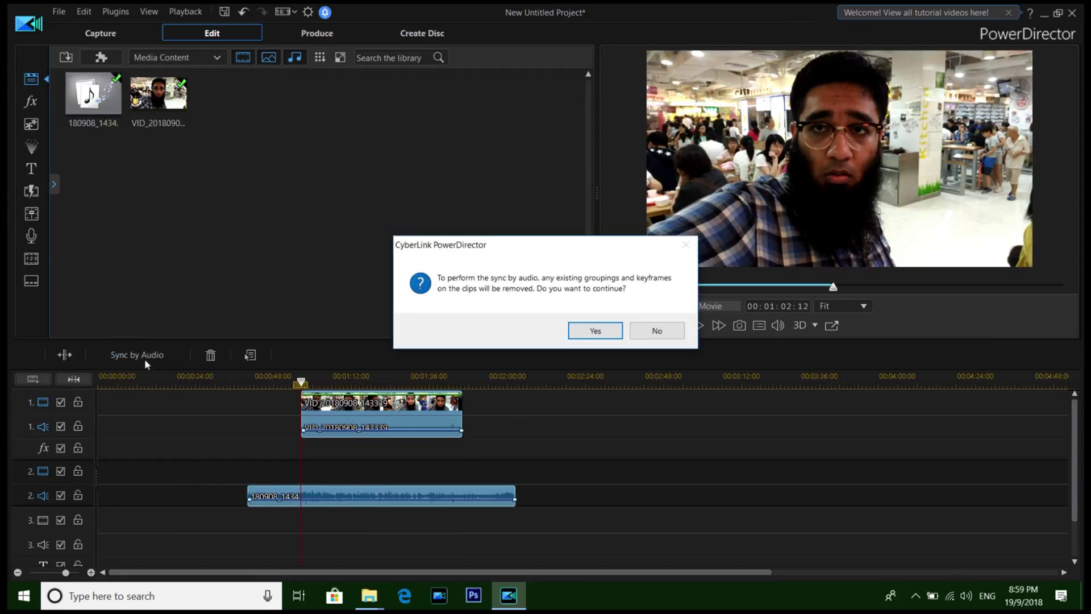
click(589, 337)
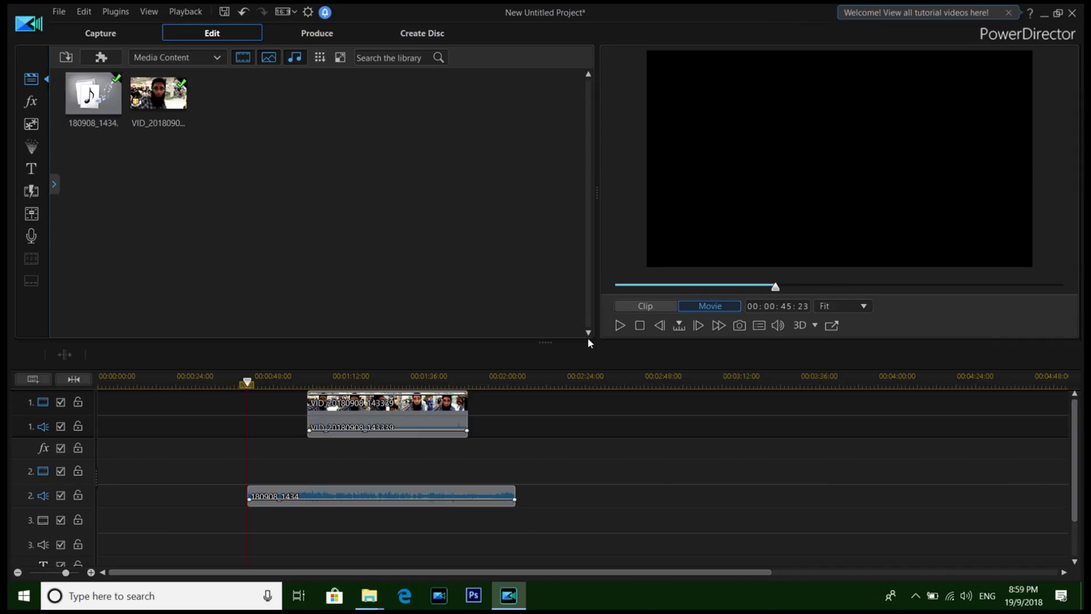
- Trim the end and start of the 180908_1434 recording to match the video clip
click(514, 495)
drag(515, 496, 469, 496)
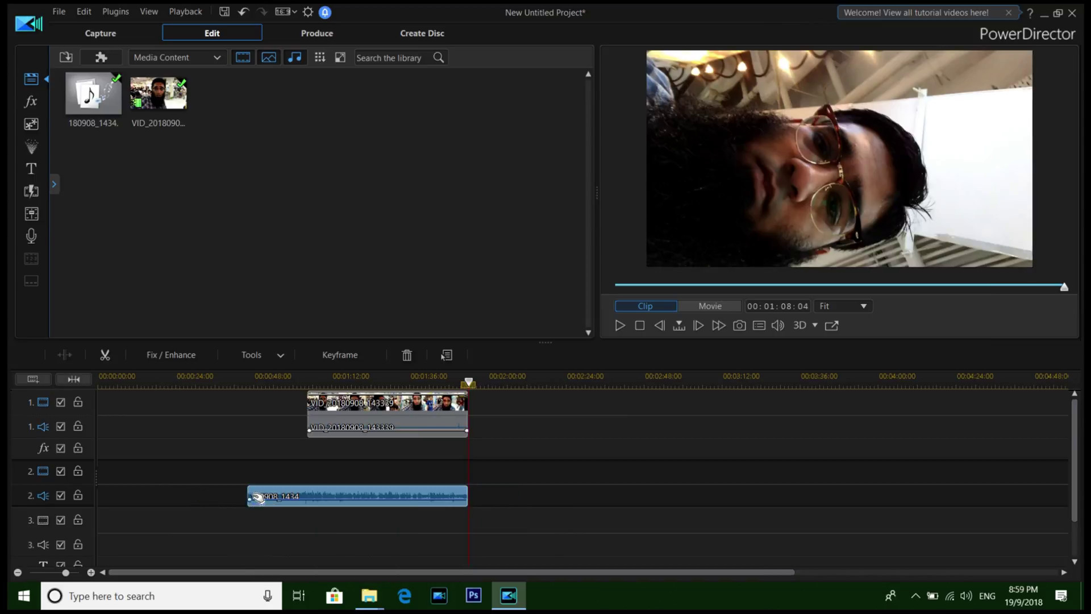
drag(246, 499, 302, 490)
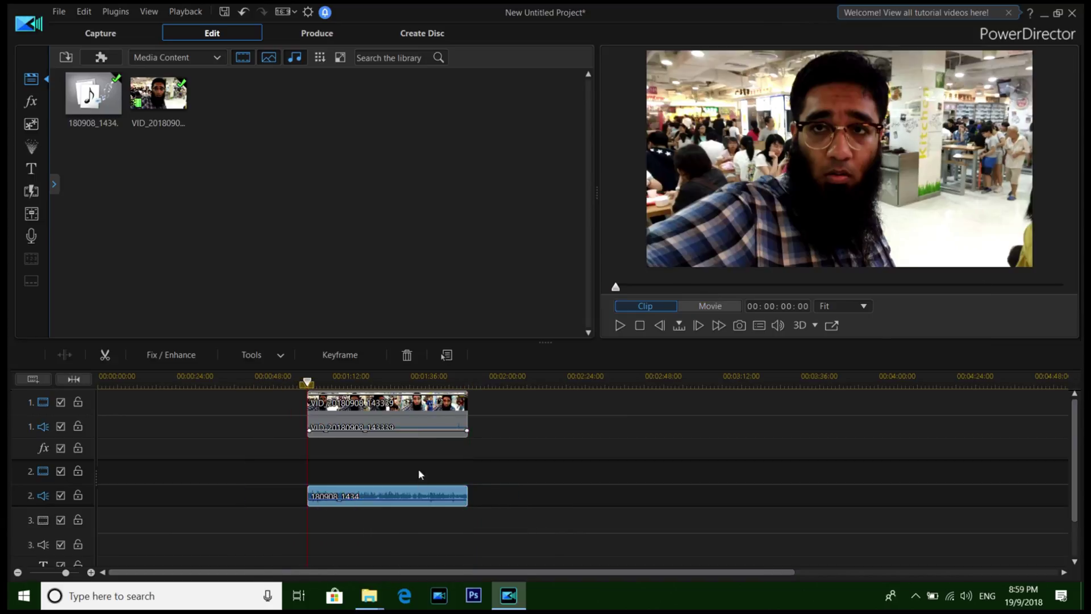
- Unlink the video's camera sound, delete it, and move 180908_1434 up to audio track 1
right_click(415, 418)
click(479, 181)
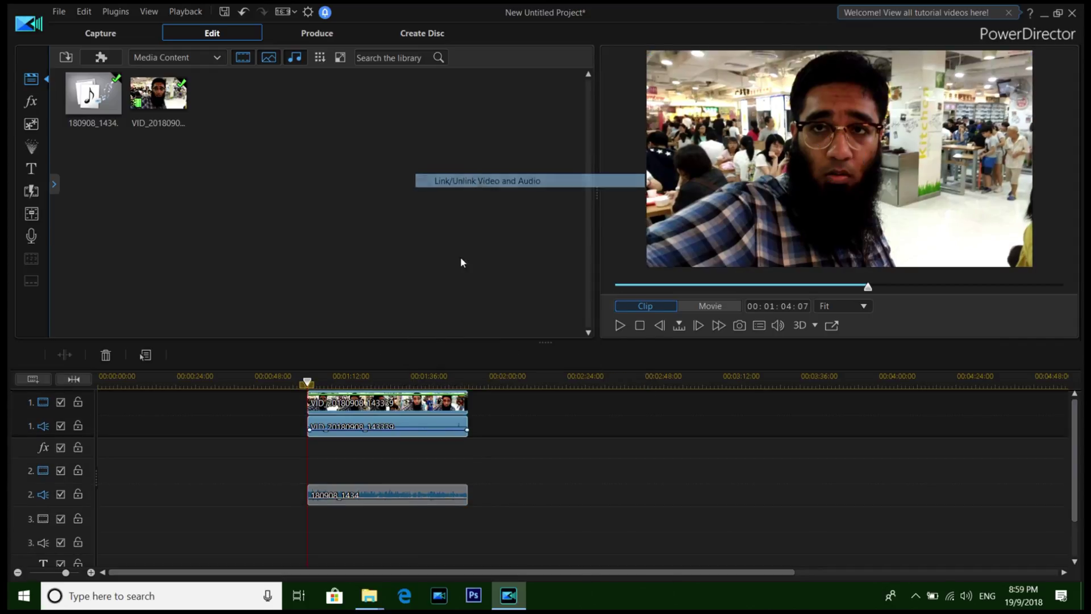
click(387, 424)
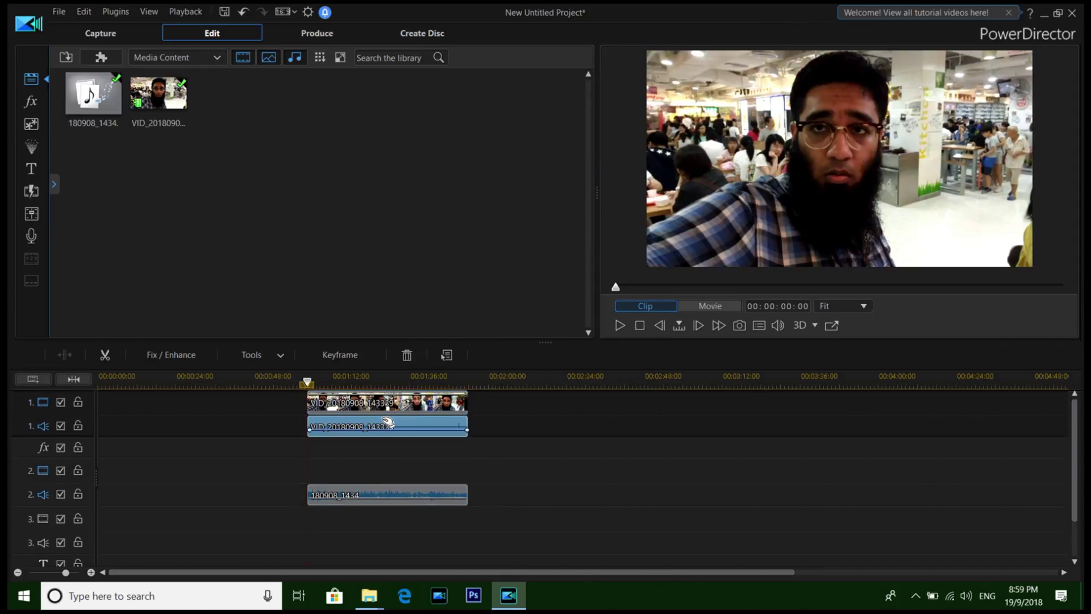
key(Delete)
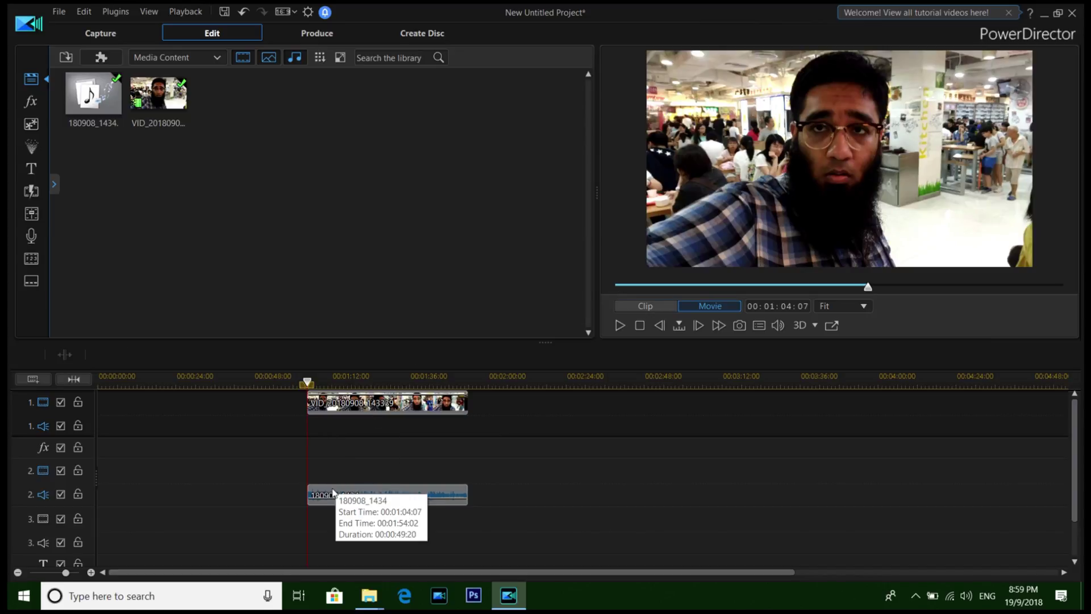
drag(333, 492, 339, 425)
- Link the recording to the video clip and move the pair together to about 00:00:58
right_click(355, 401)
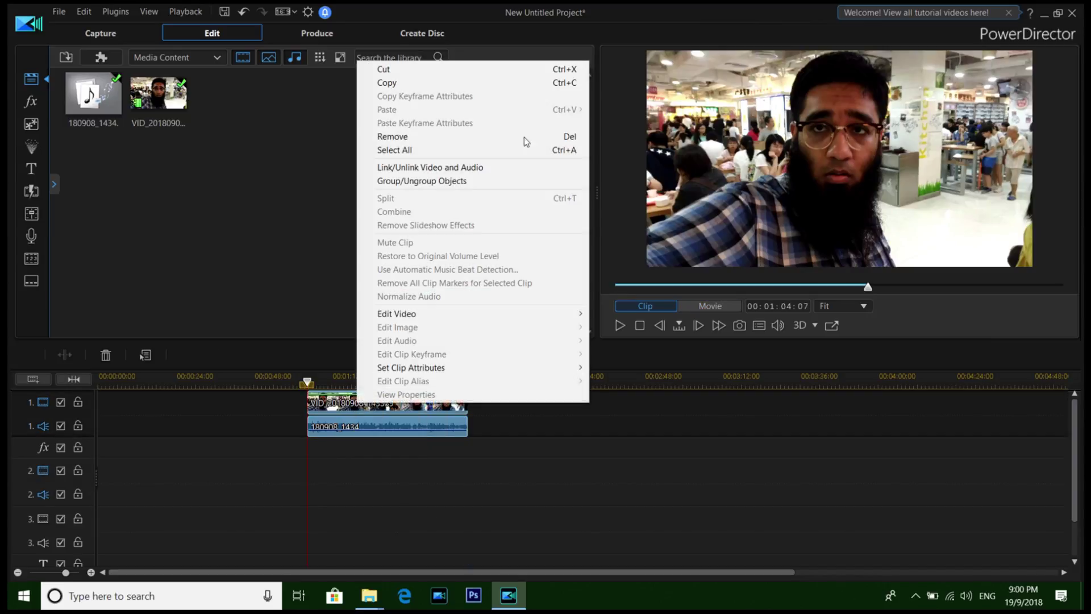
click(428, 168)
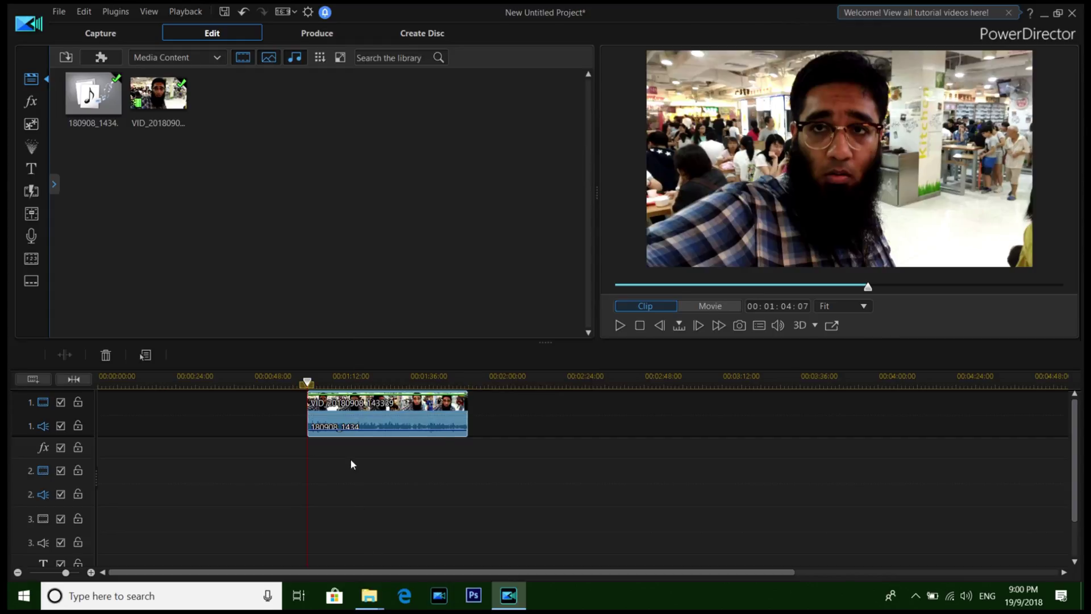
drag(355, 423, 154, 400)
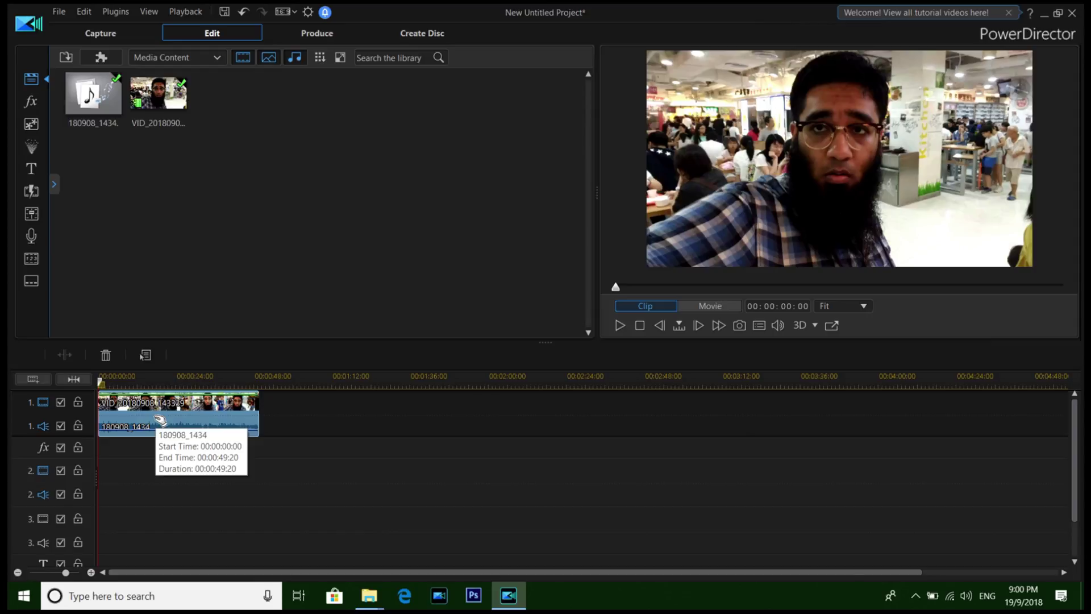
drag(170, 409, 432, 461)
drag(341, 424, 392, 442)
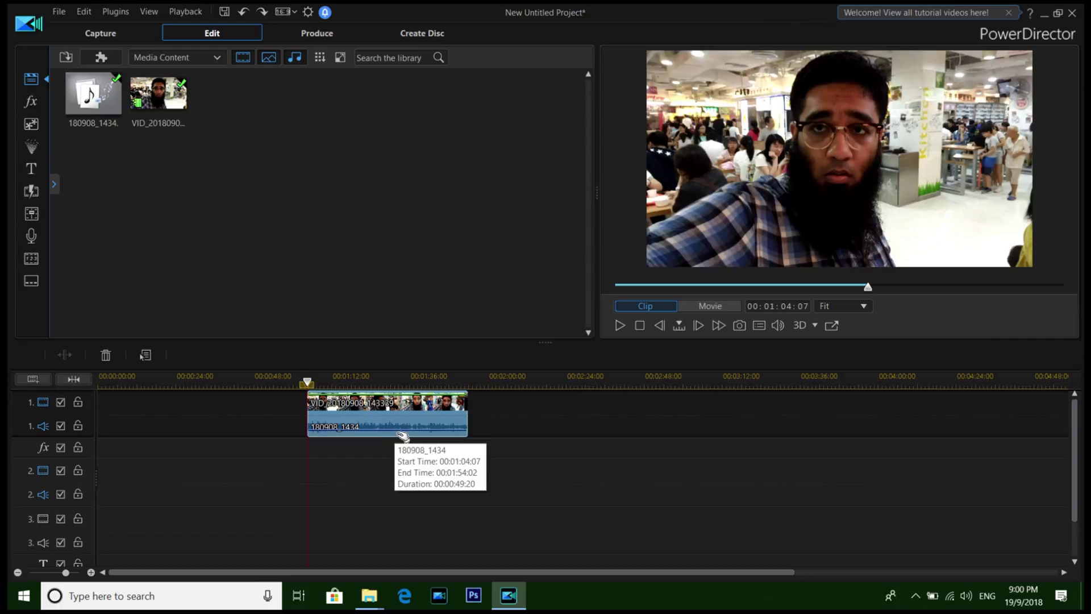
click(430, 428)
right_click(427, 427)
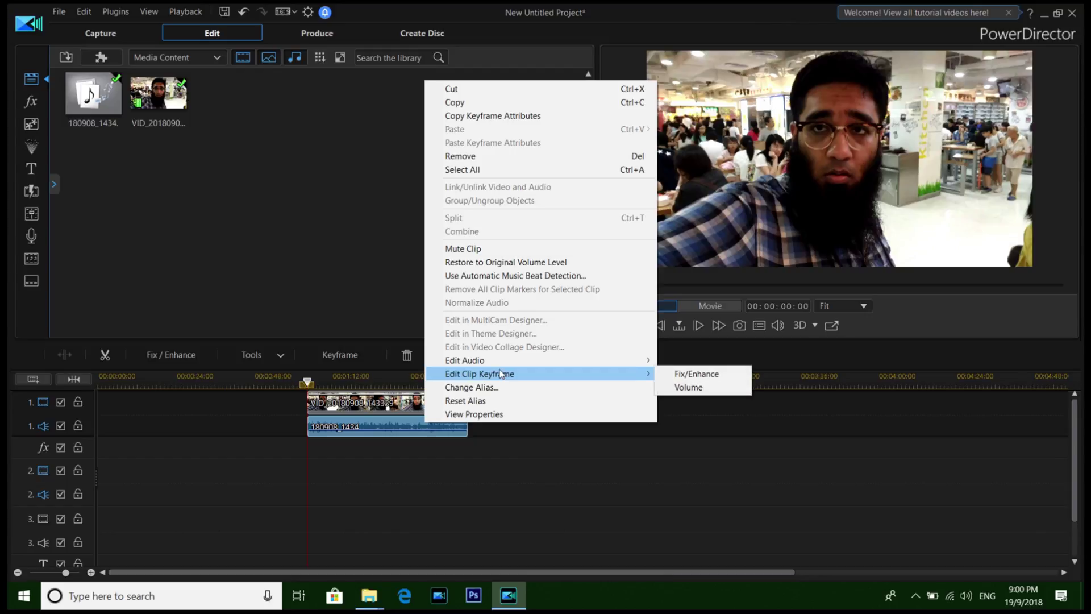
mouse_move(516, 360)
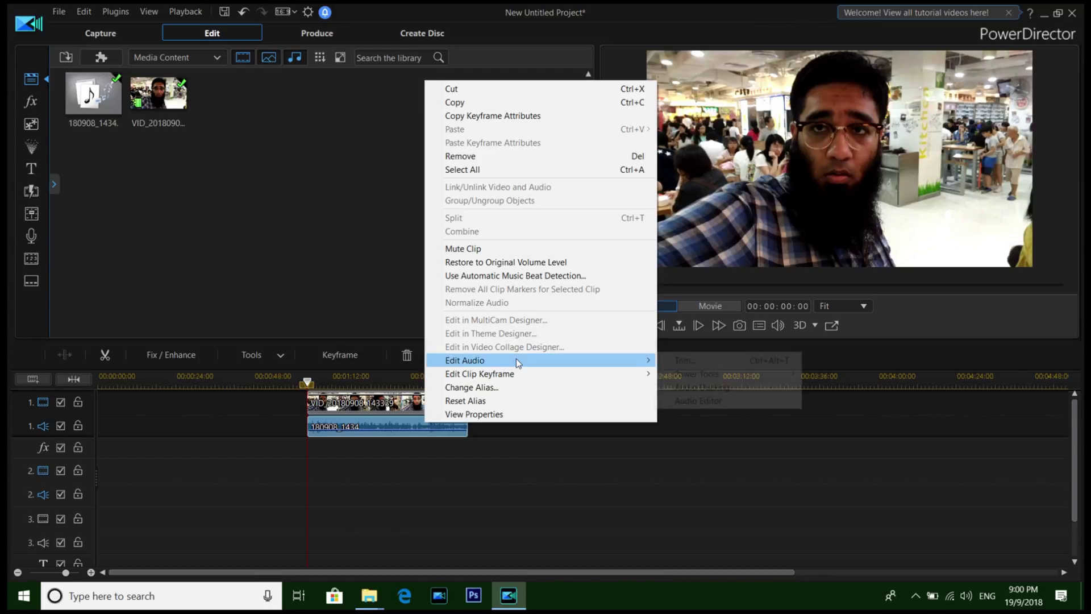
click(713, 404)
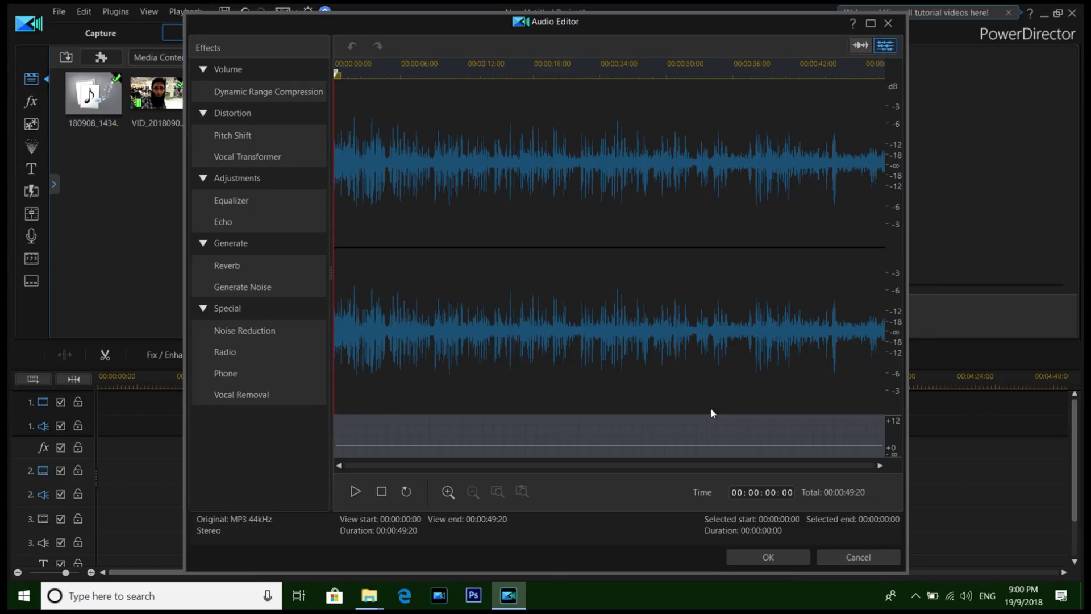
drag(587, 267, 835, 222)
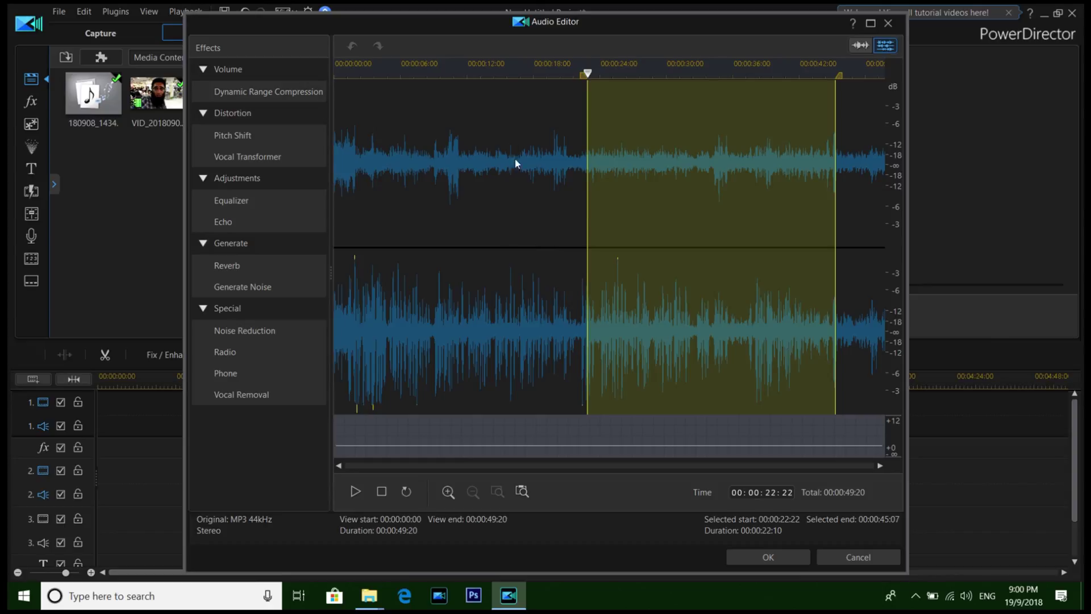
click(588, 252)
drag(589, 252, 367, 227)
click(663, 294)
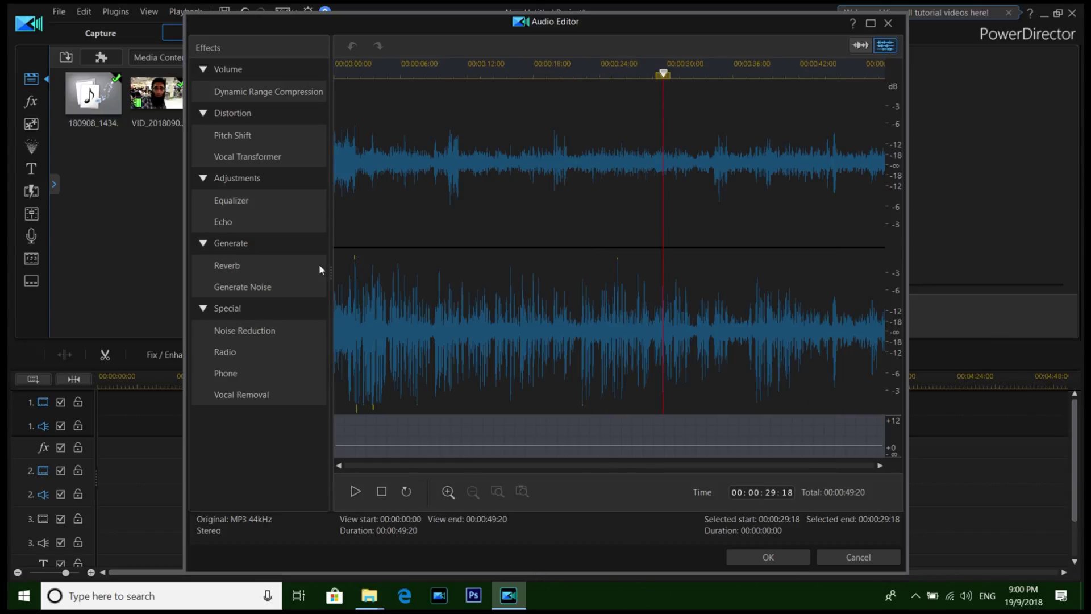
click(236, 199)
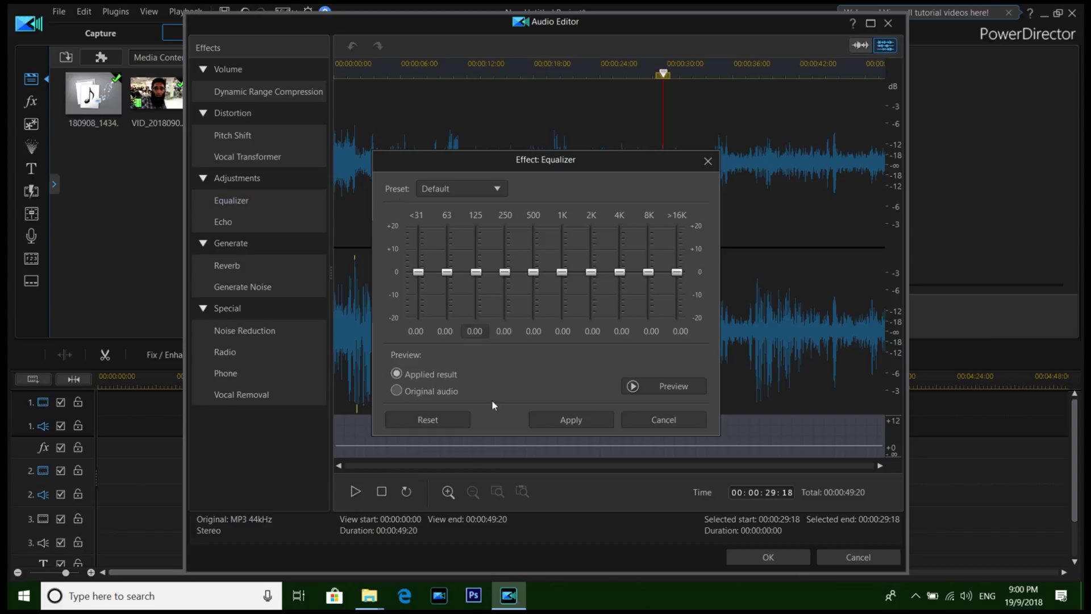
click(708, 162)
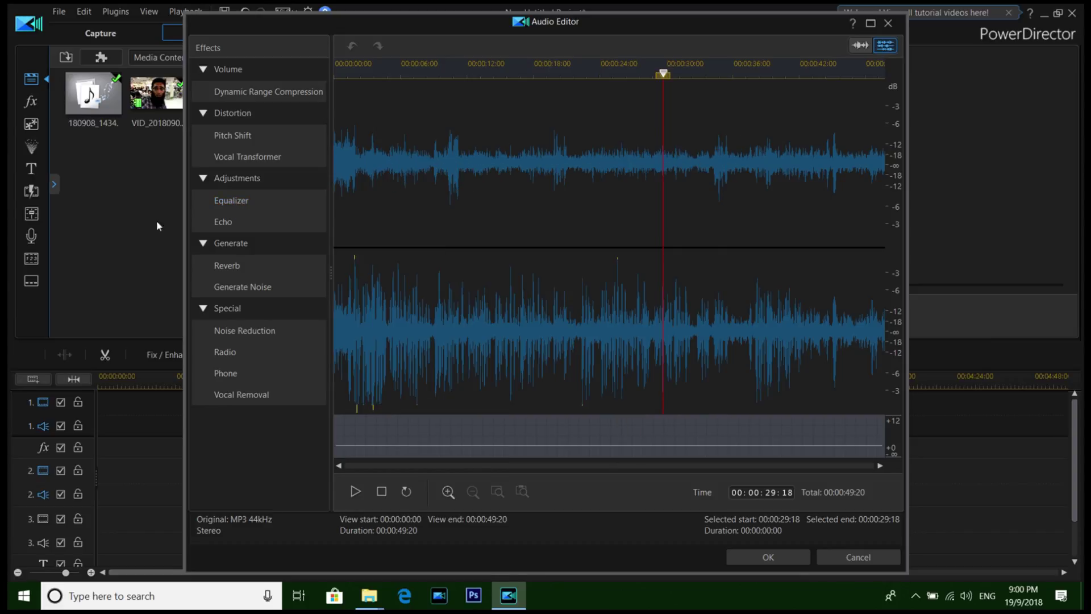
click(228, 265)
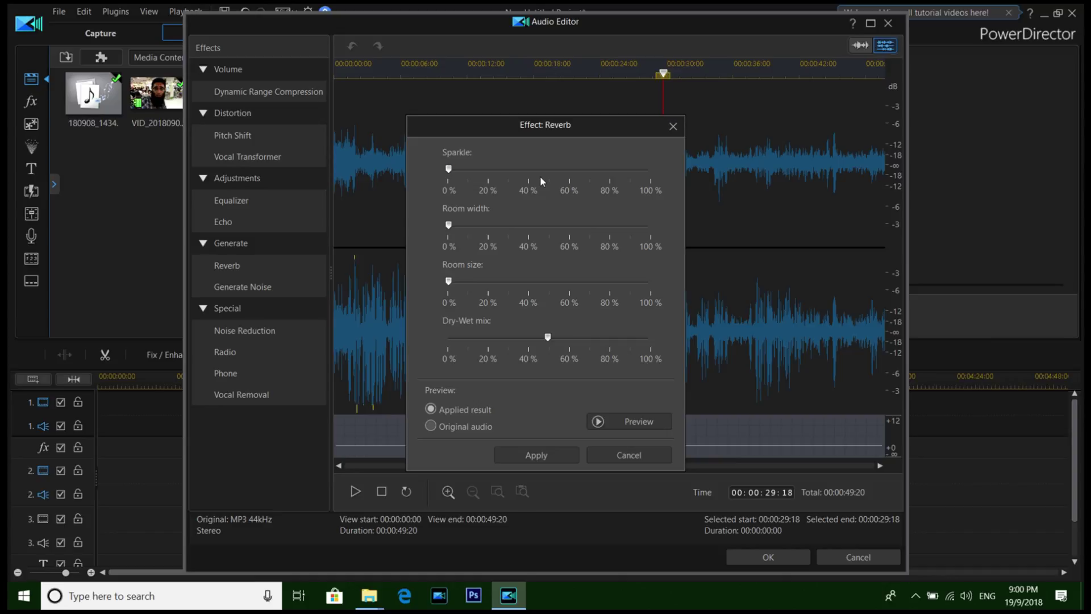
click(492, 225)
click(521, 281)
click(546, 455)
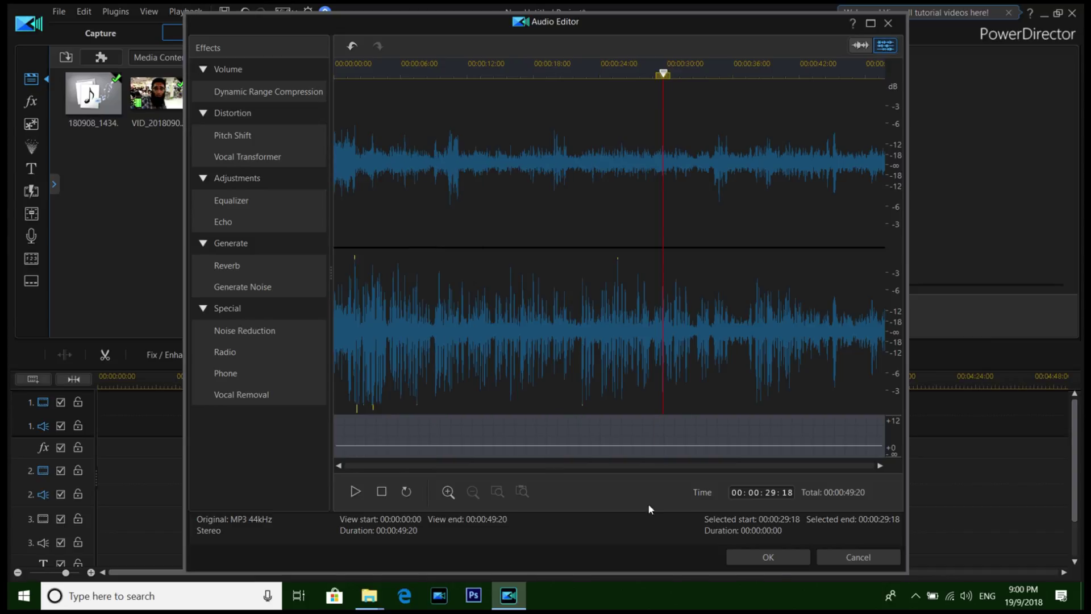
click(859, 557)
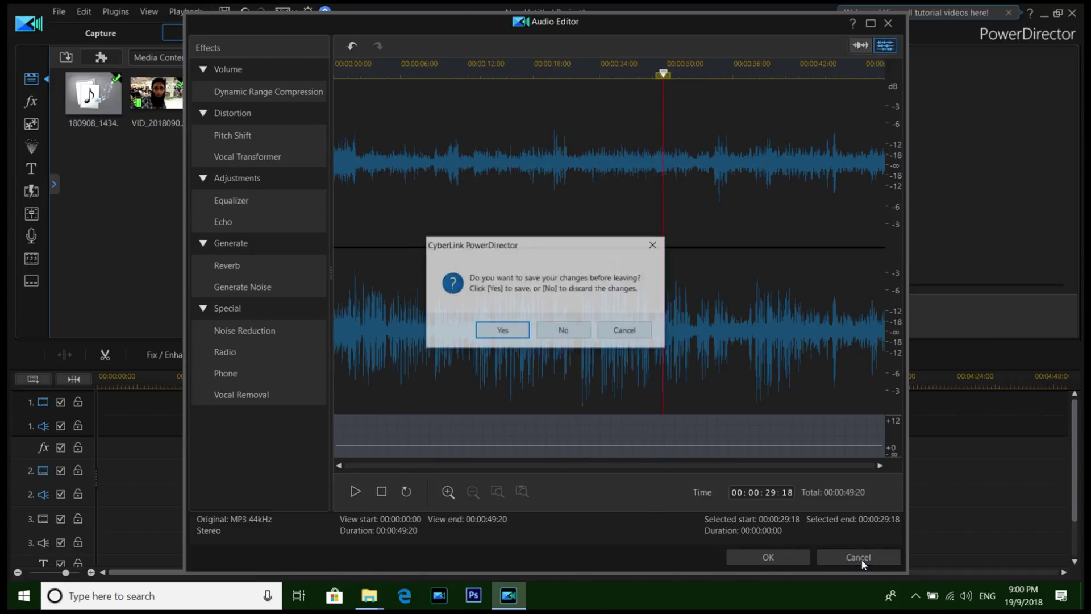
click(570, 329)
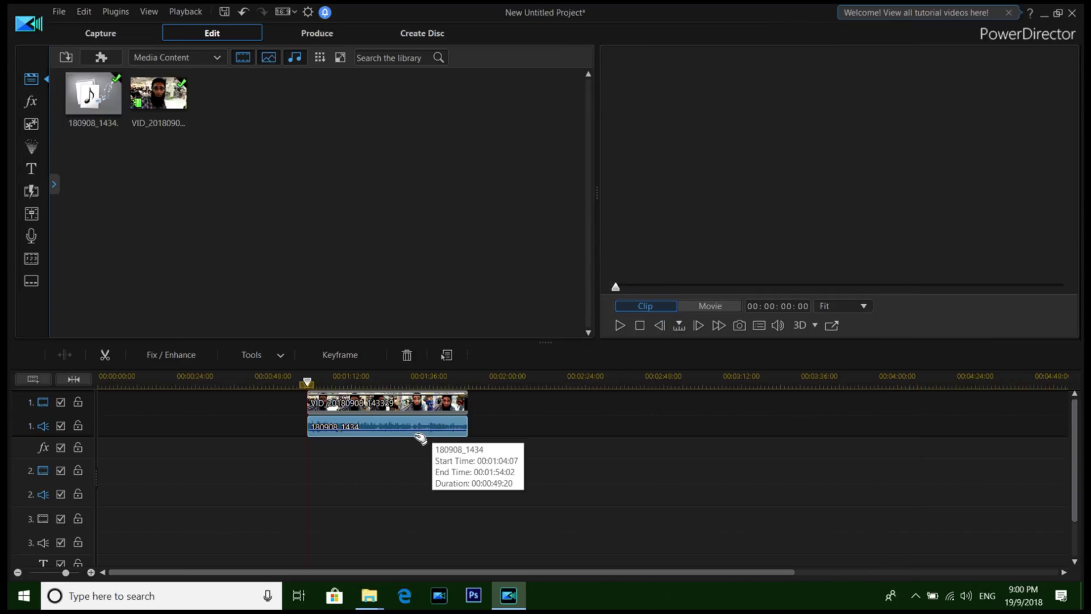
right_click(421, 437)
mouse_move(631, 366)
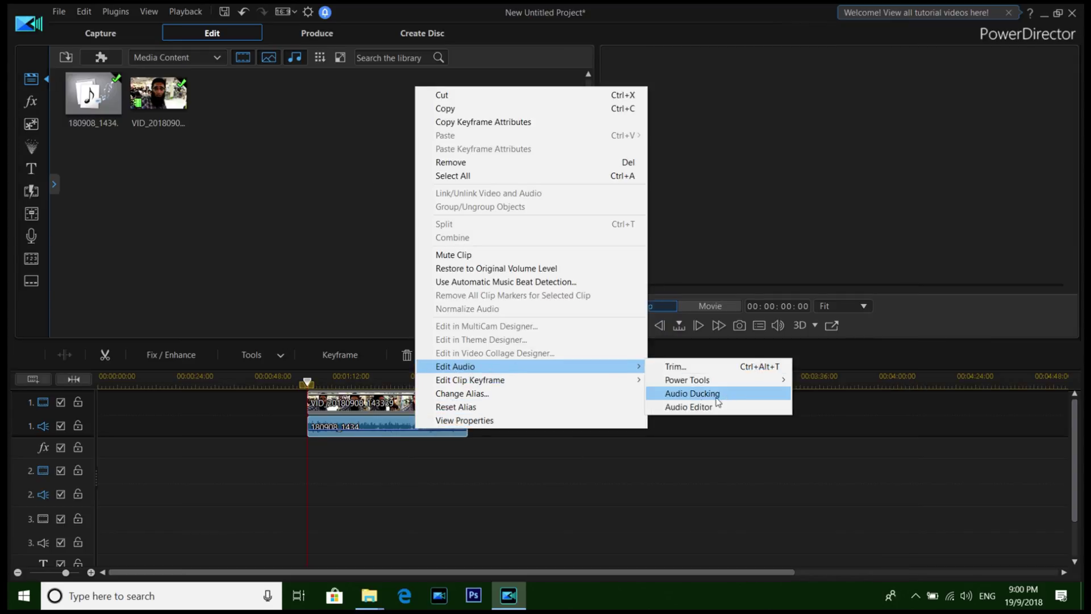
click(691, 406)
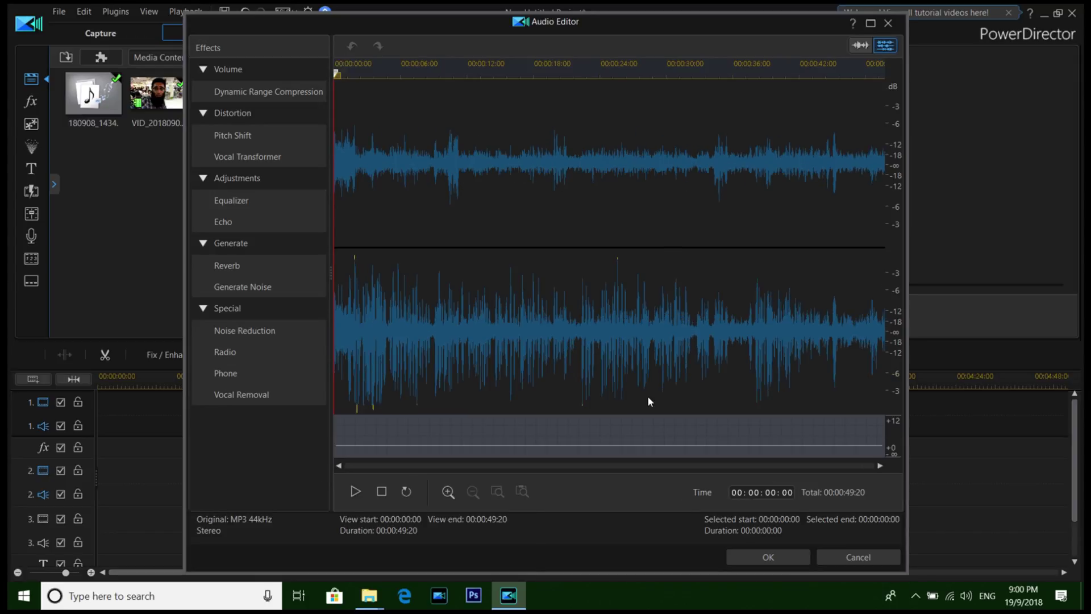
click(827, 554)
click(437, 409)
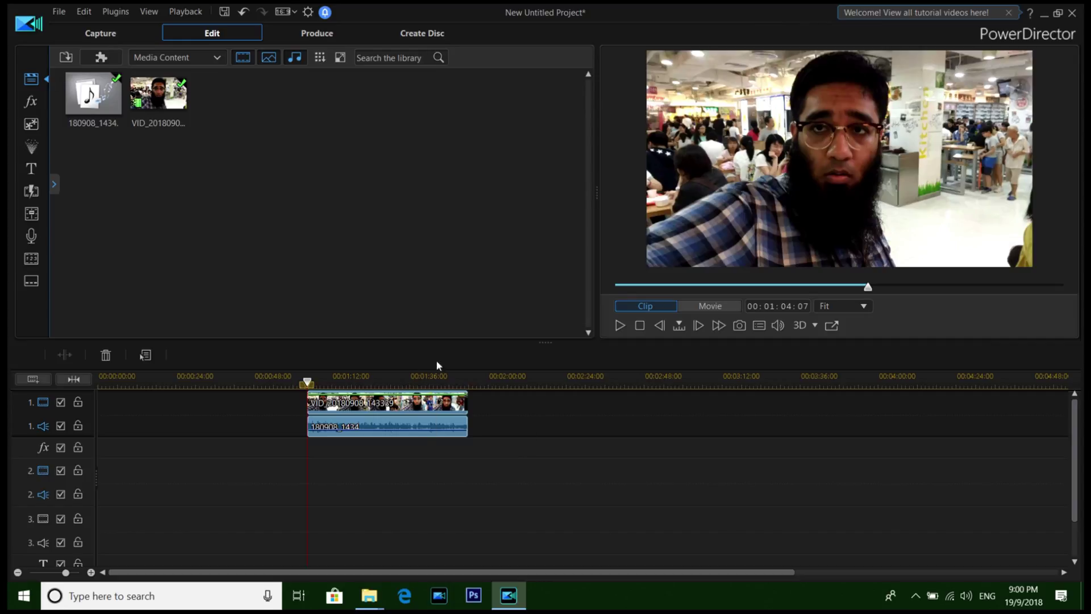
- Start a fresh project and import P1640013 from the 14-9-2018 Zoho folder into the library
key(ctrl+z)
click(79, 111)
key(ctrl+z)
mouse_move(370, 595)
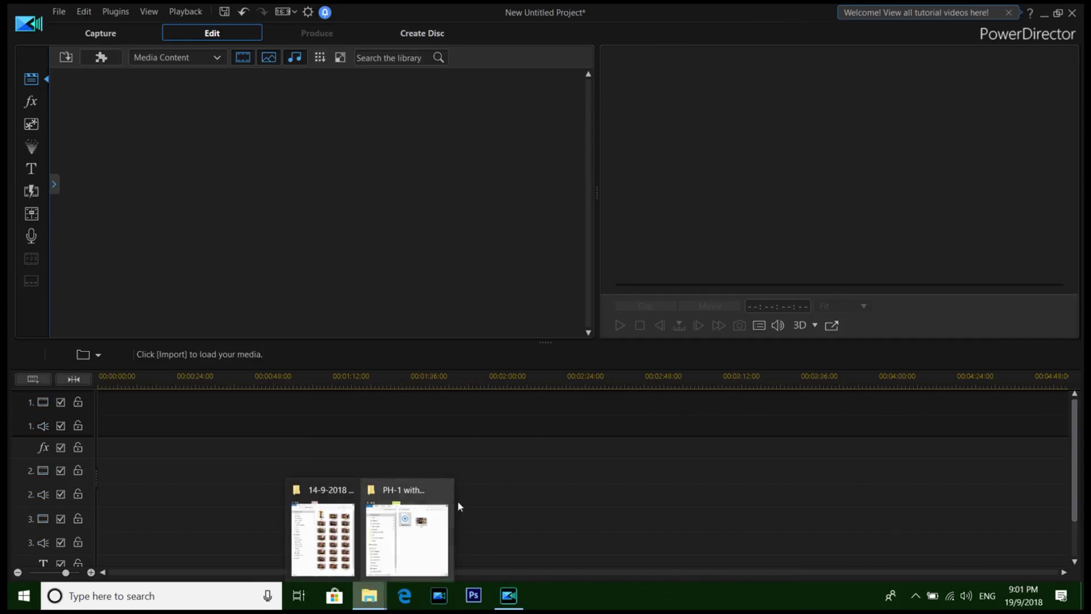
click(322, 537)
drag(561, 120, 145, 77)
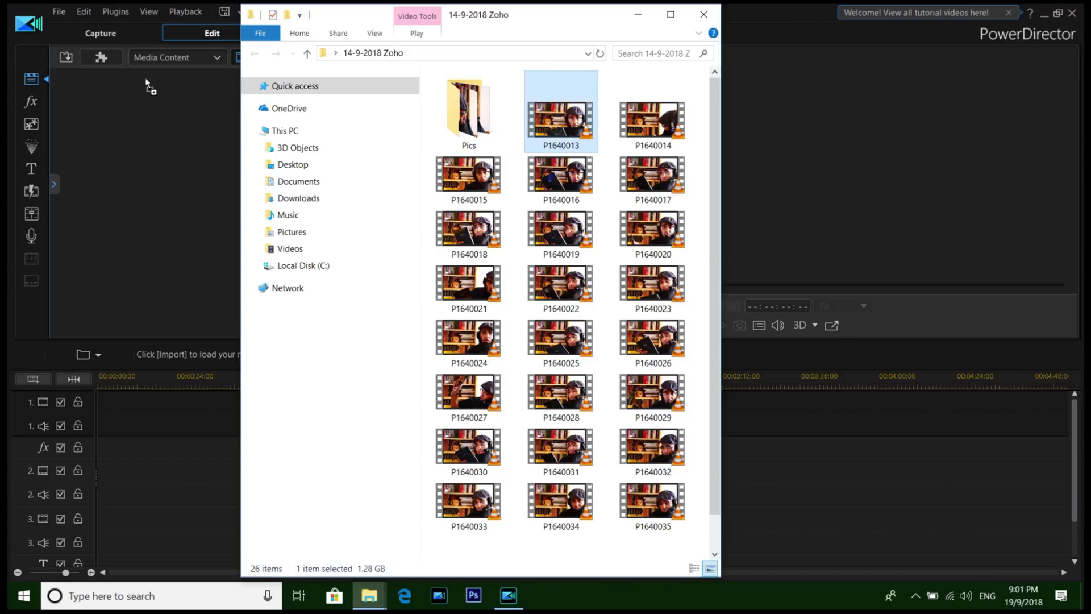
drag(162, 156, 162, 157)
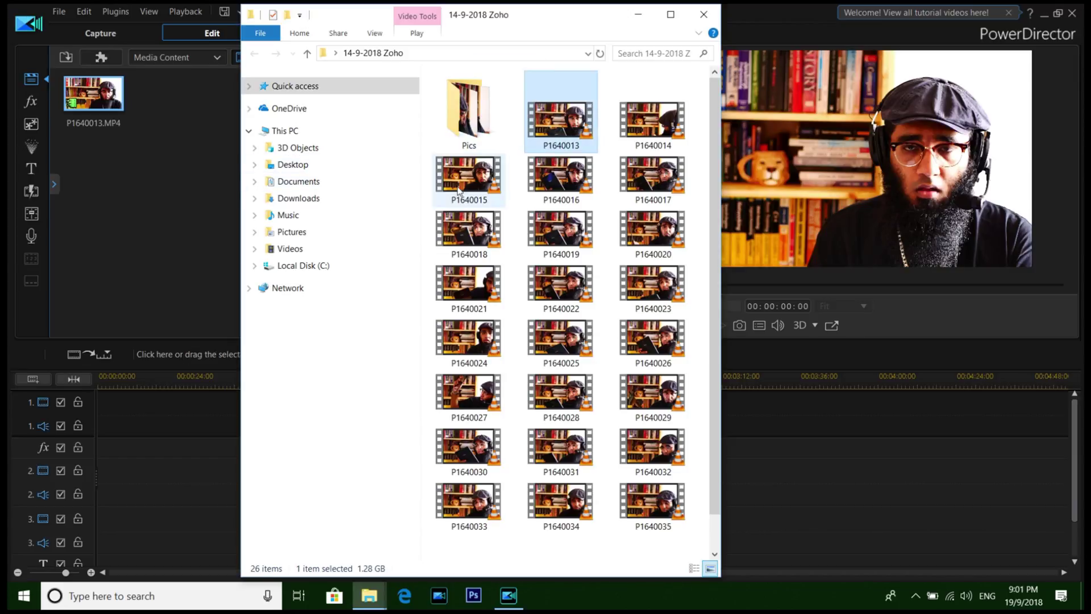
- Import the End 5-12 end-screen video from the 25P folder into the library
click(251, 86)
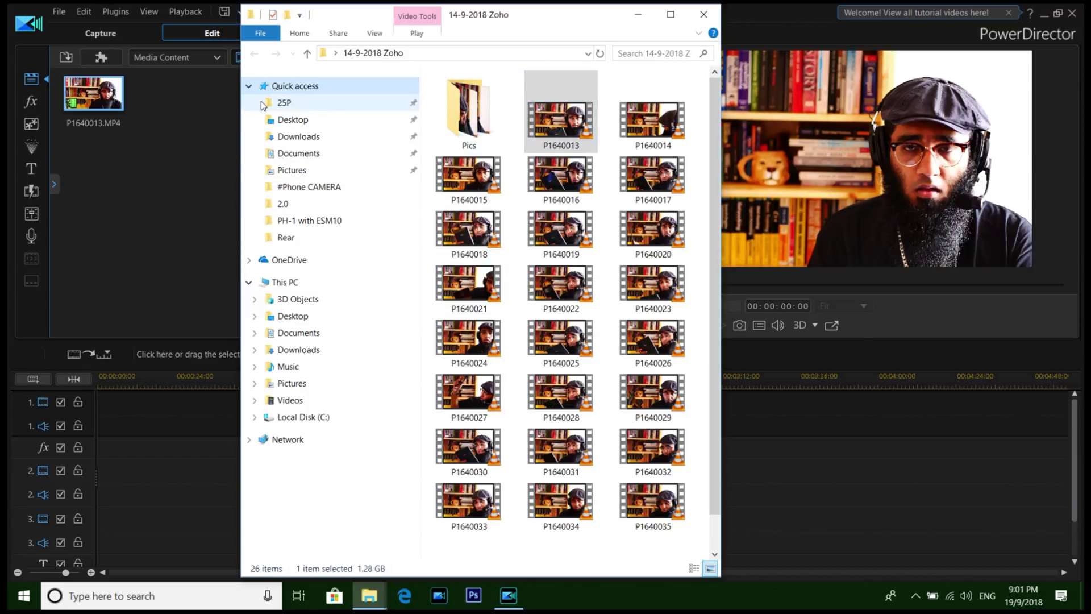
click(311, 103)
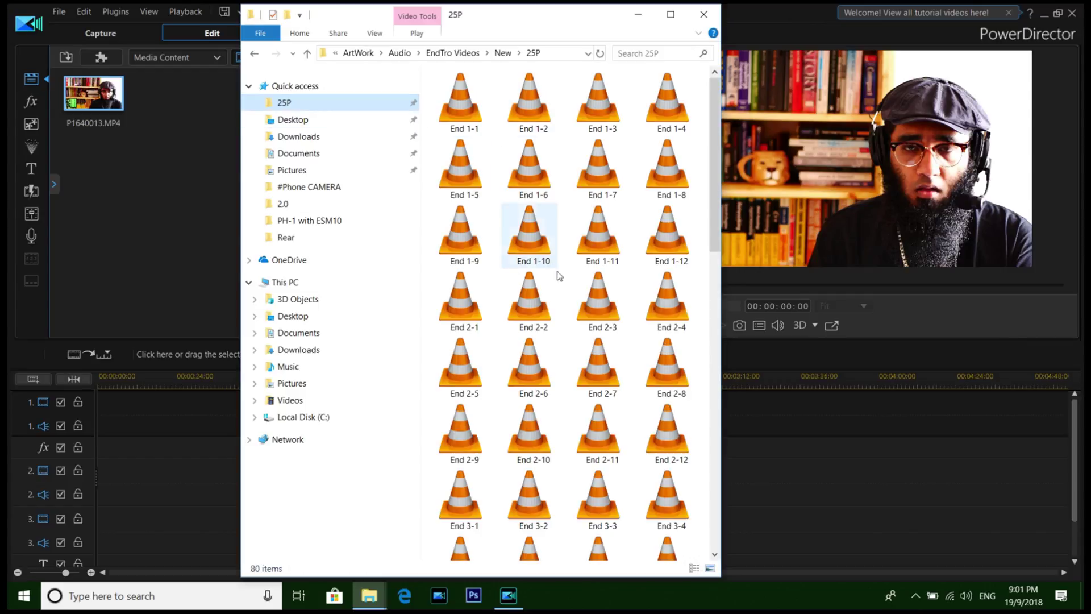
scroll(541, 435, down, 10)
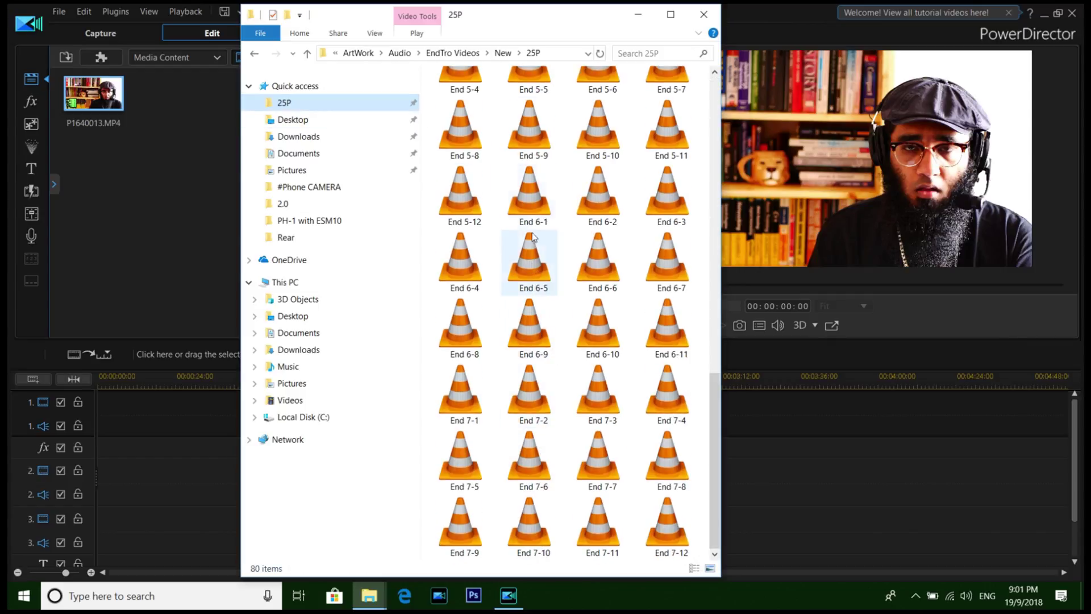
scroll(538, 149, up, 2)
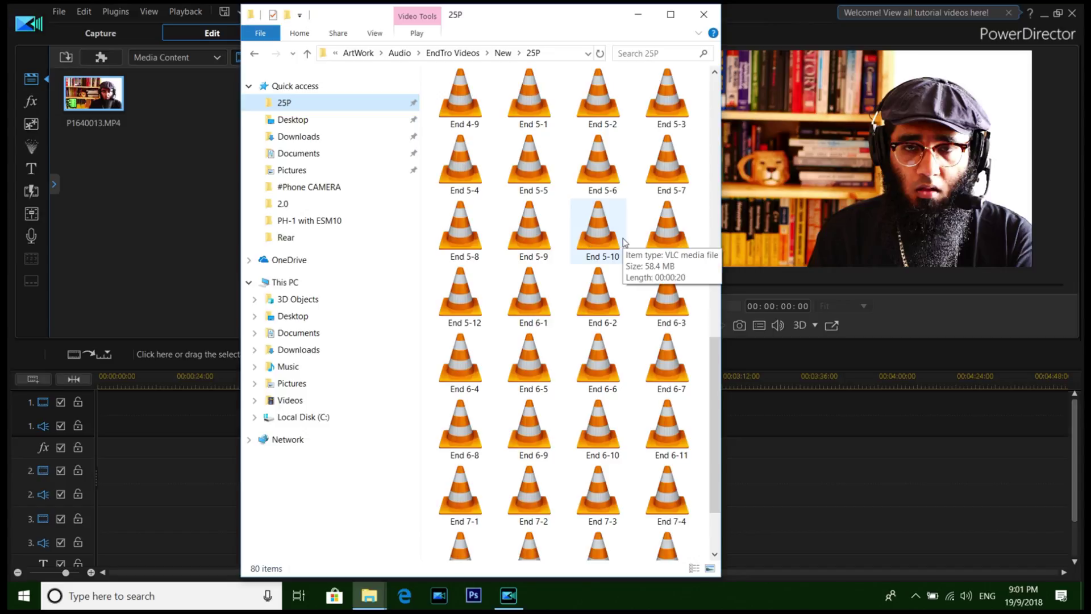
drag(474, 295, 179, 219)
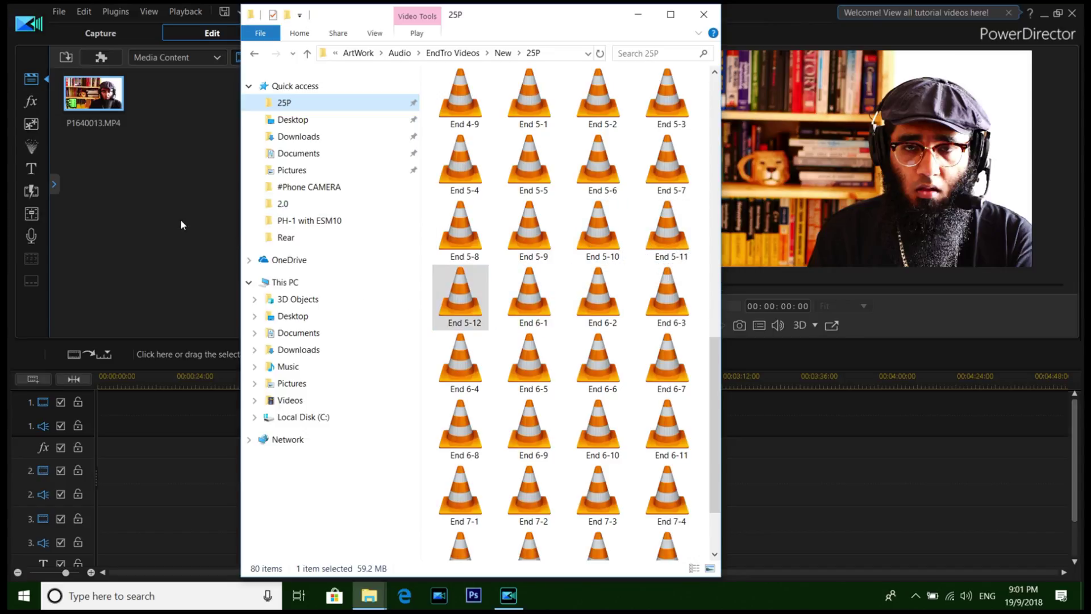
click(167, 82)
- Put P1640013 at the start of video track 1 and check its file properties
drag(167, 83, 32, 412)
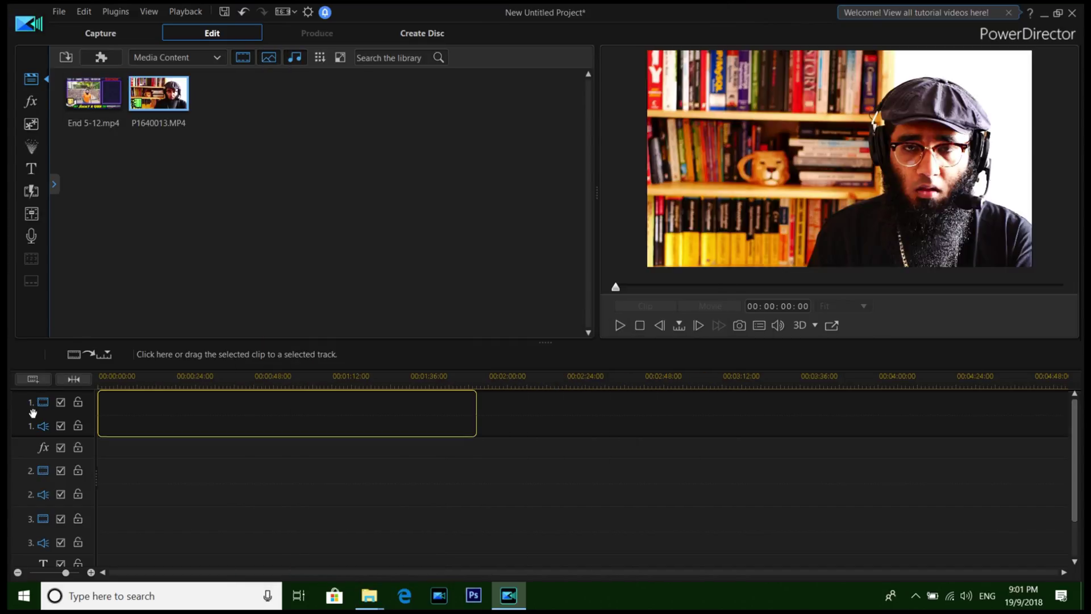
drag(382, 409, 384, 409)
right_click(389, 409)
click(395, 406)
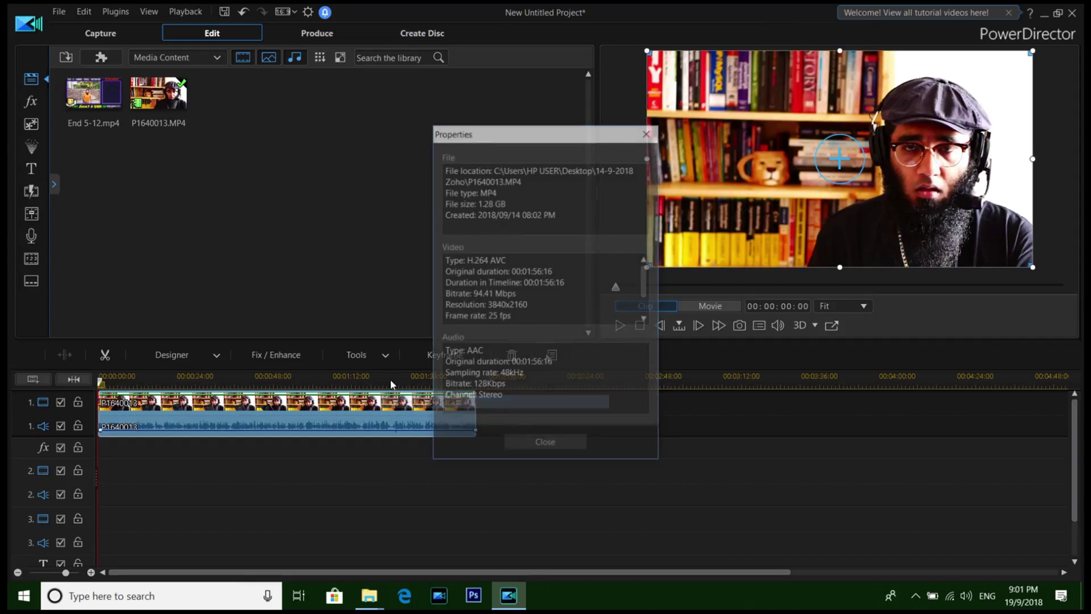
click(648, 131)
- Place End 5-12 right after the vlog clip, then move to the Produce page
drag(94, 94, 504, 405)
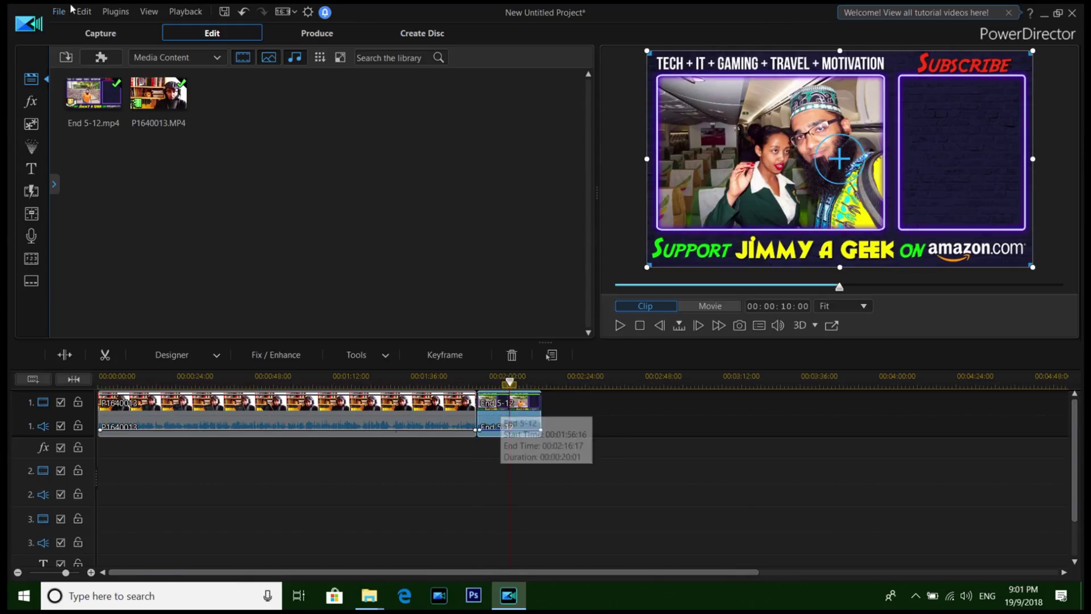
click(531, 377)
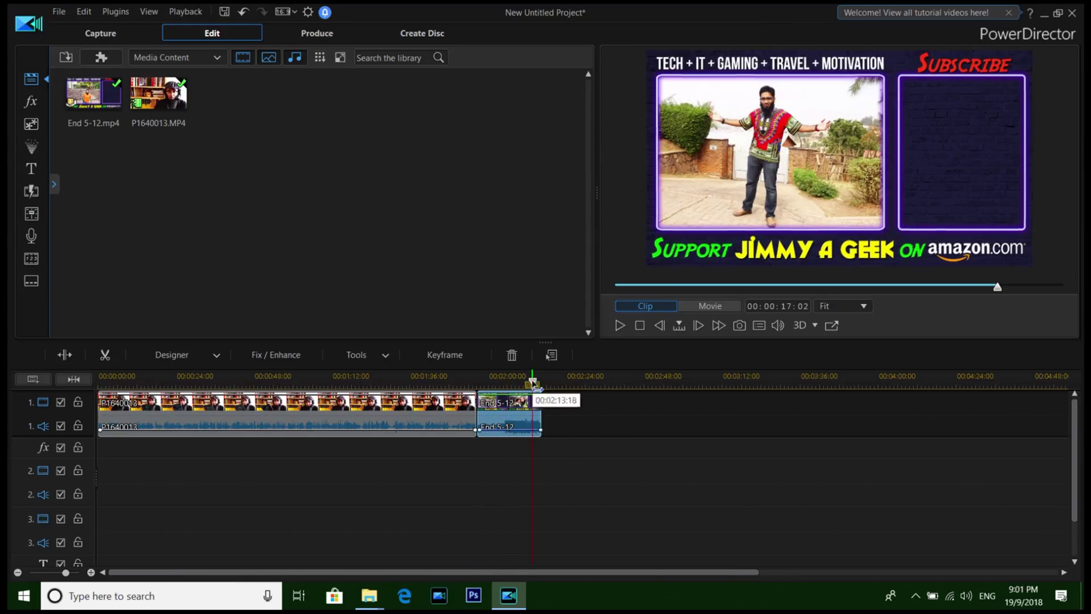
click(322, 32)
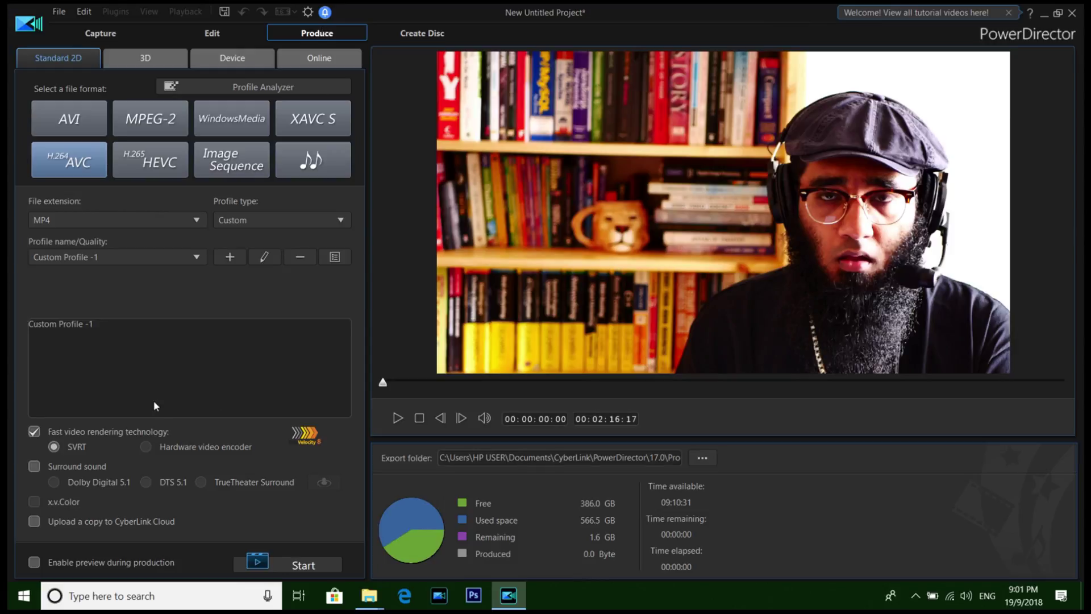
- Choose the 4K 3840 x 2160/25p MP4 profile from all profile types, keeping PAL format
click(132, 257)
click(258, 219)
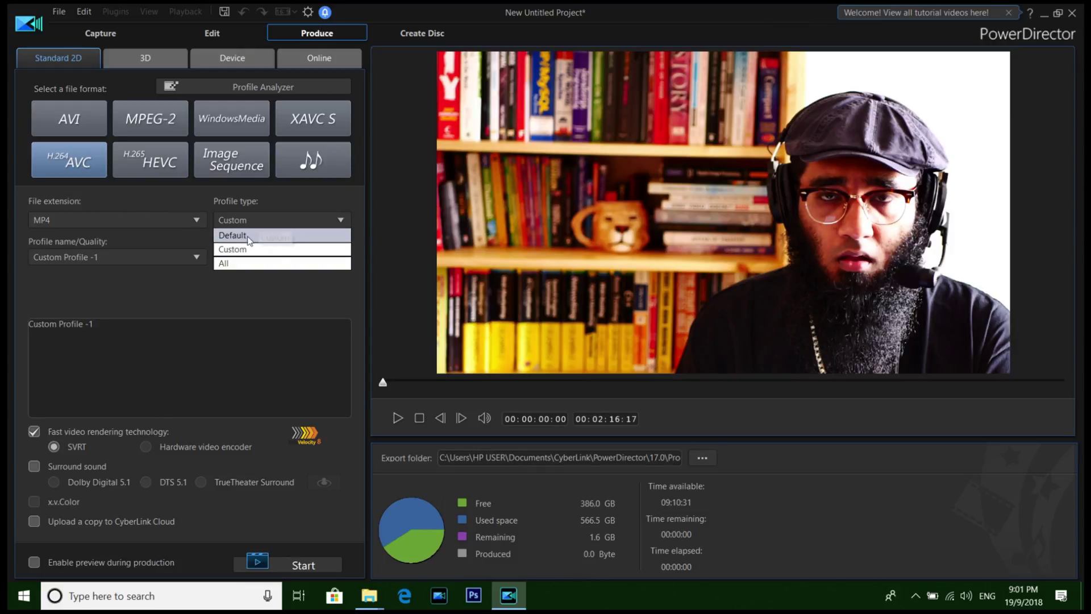
click(225, 263)
click(143, 257)
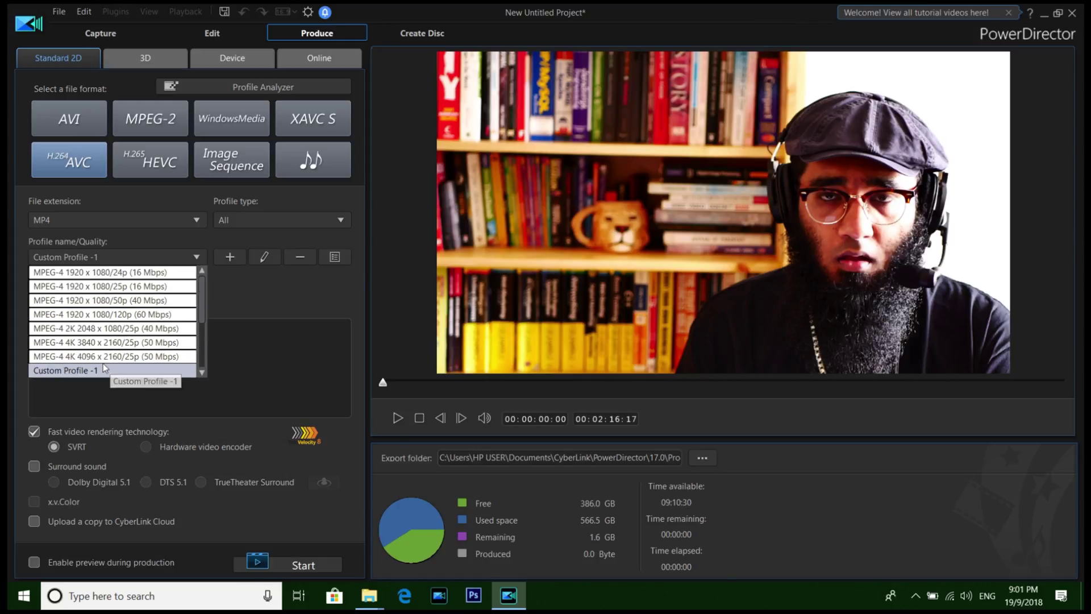
click(94, 343)
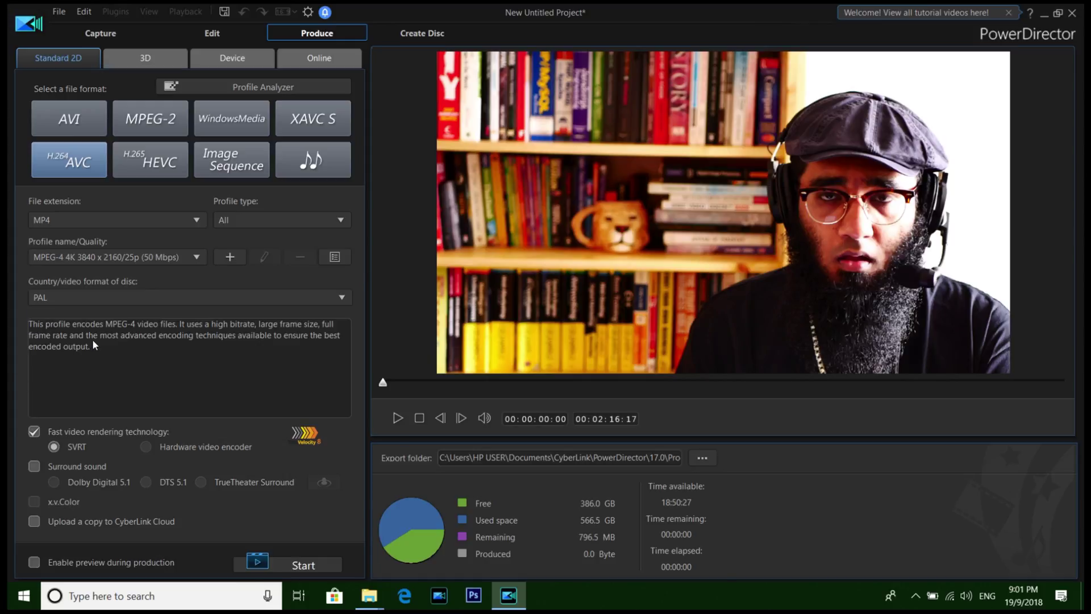
click(88, 297)
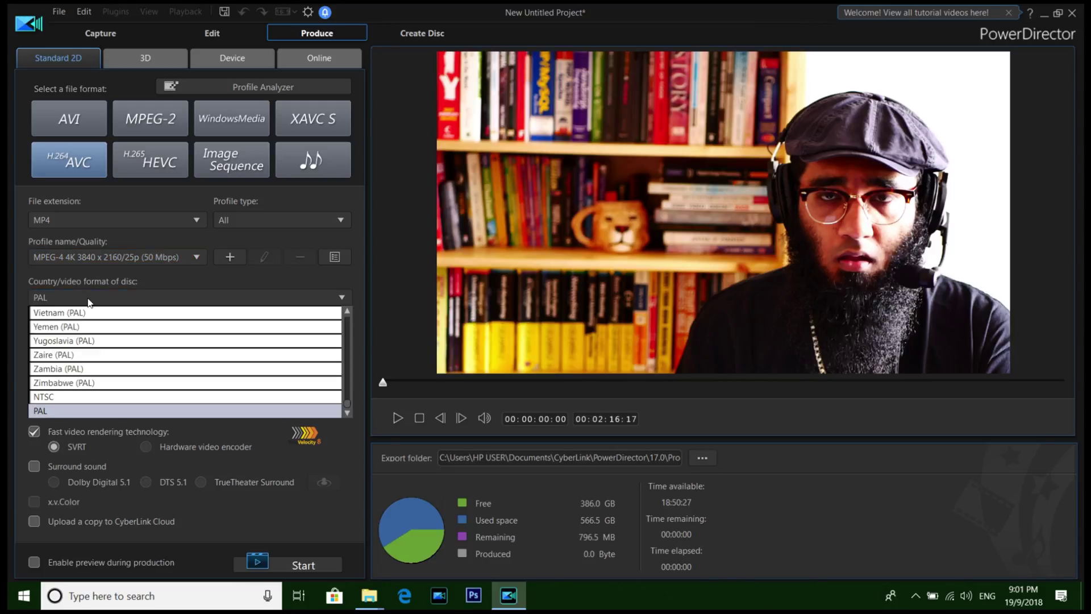
click(142, 410)
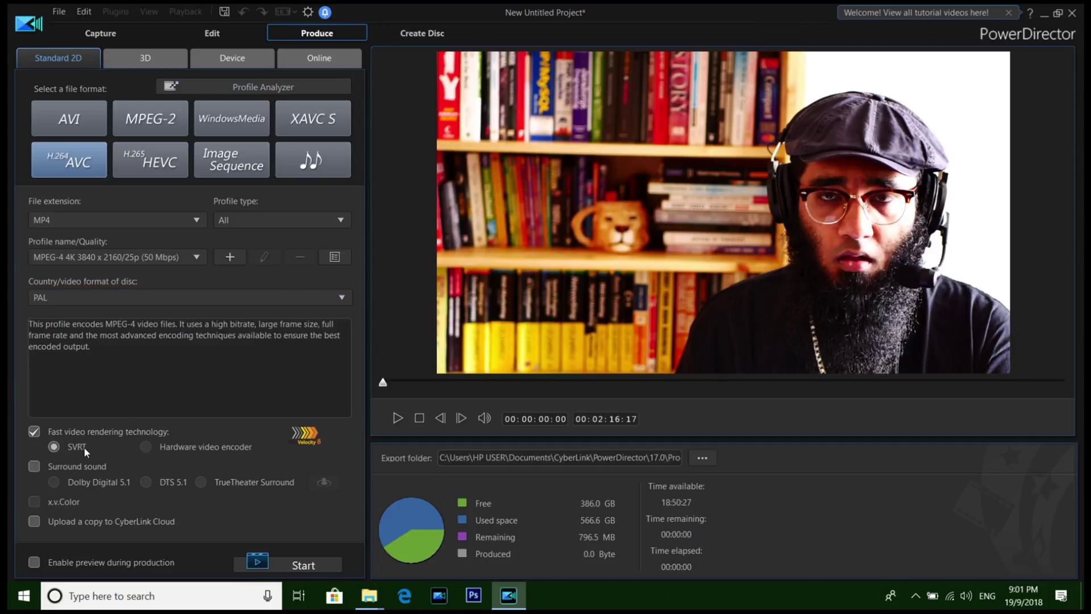
- Run Profile Analyzer and accept the matched Custom Profile -1
click(237, 88)
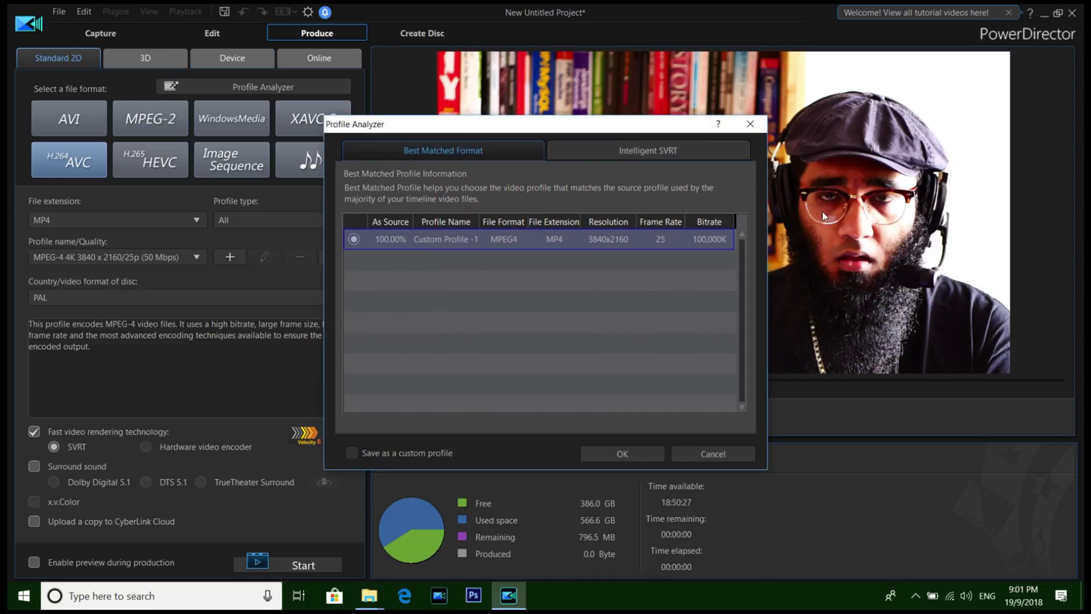
click(615, 455)
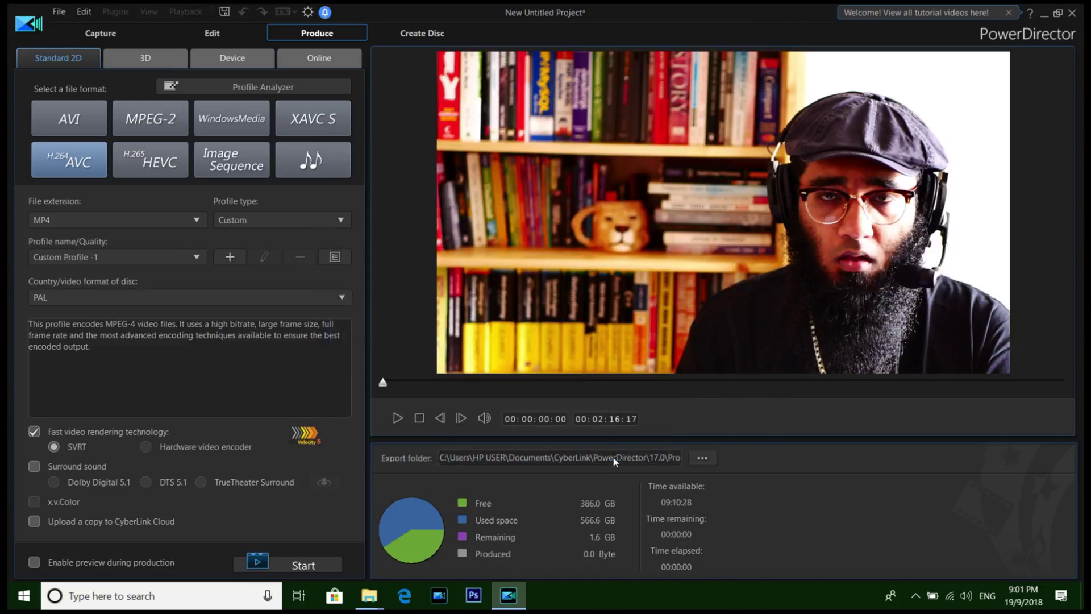
click(34, 432)
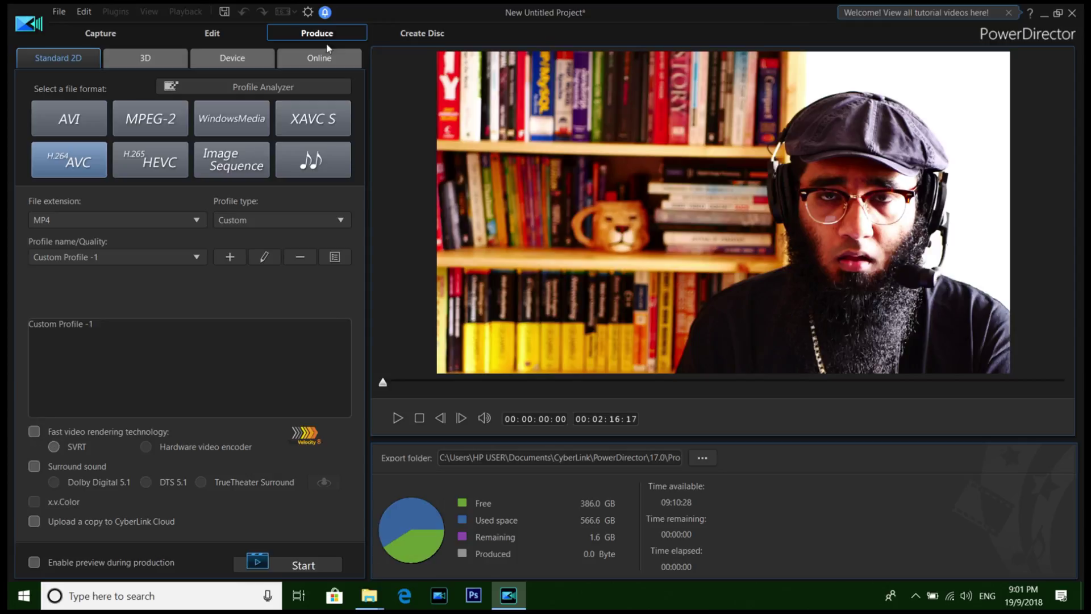
click(261, 87)
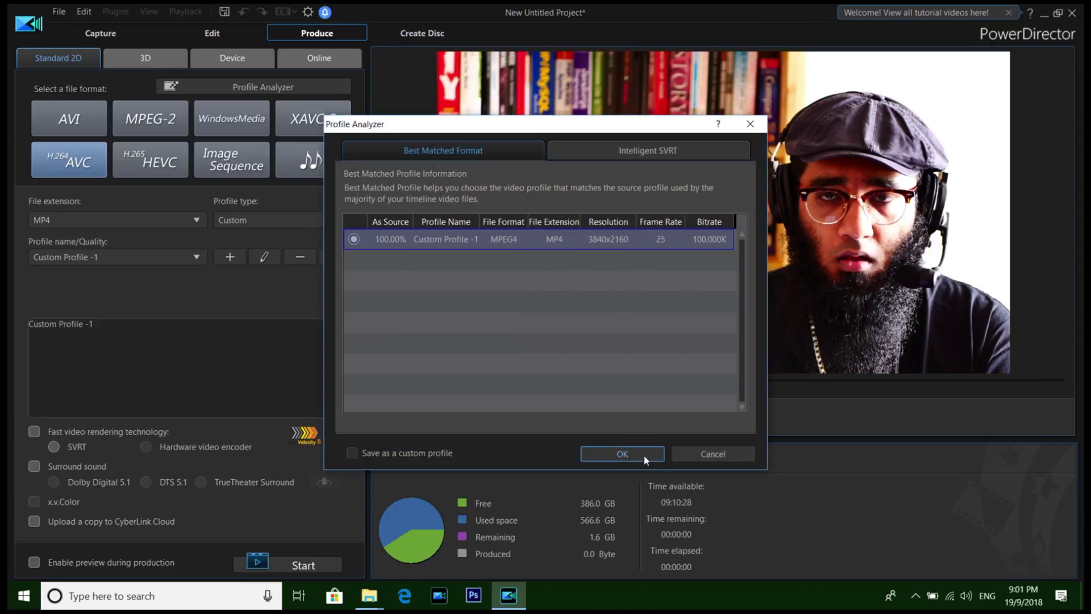
click(637, 454)
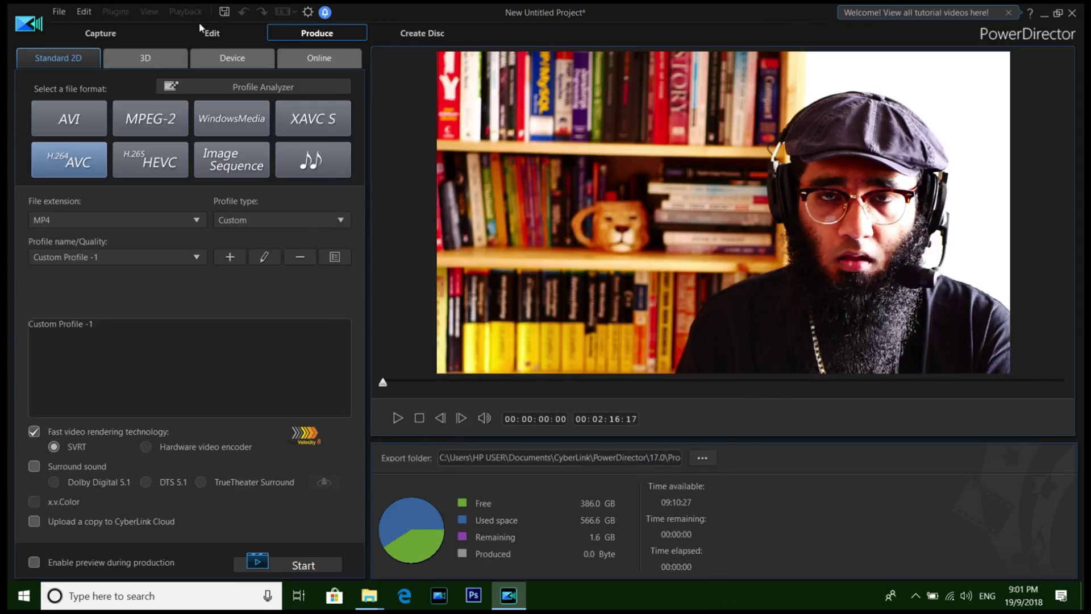
- Preview the end card and check P1640013's properties to confirm 3840x2160 at 25 fps
click(203, 28)
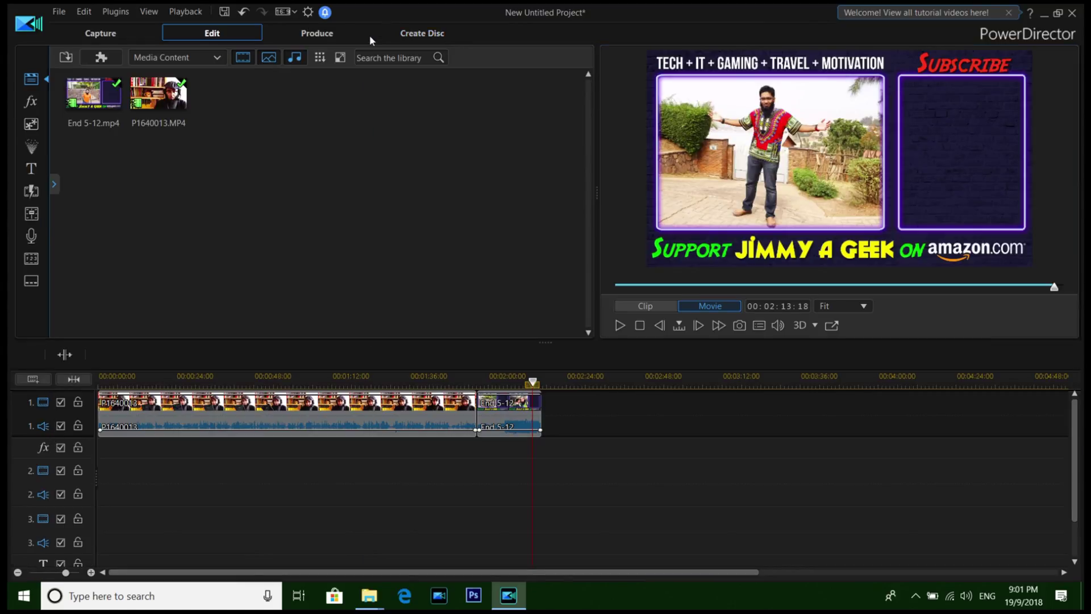
click(338, 33)
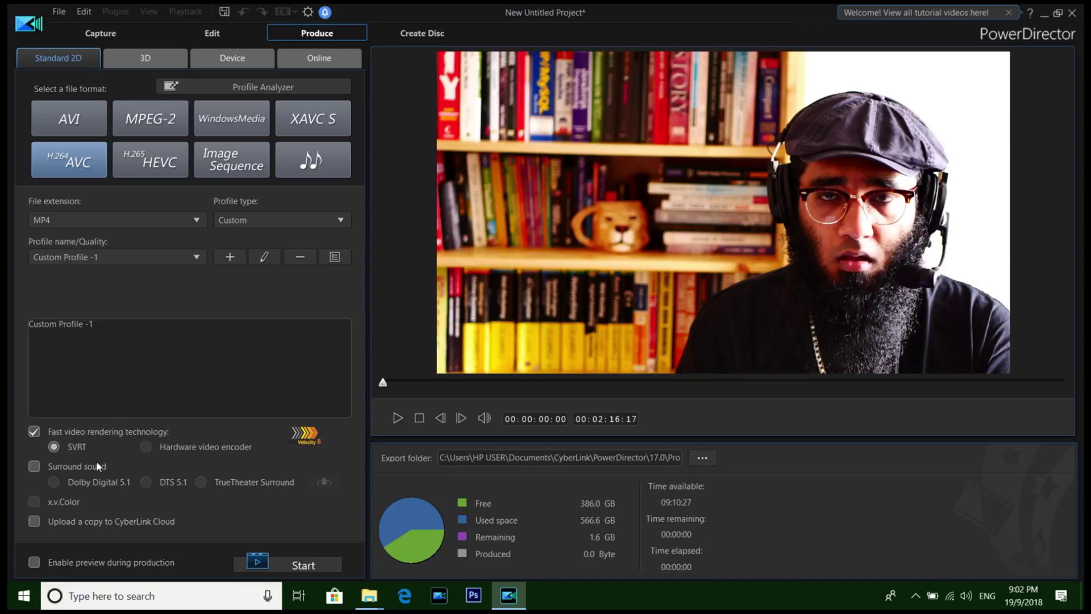
drag(385, 386, 85, 381)
click(198, 31)
right_click(267, 414)
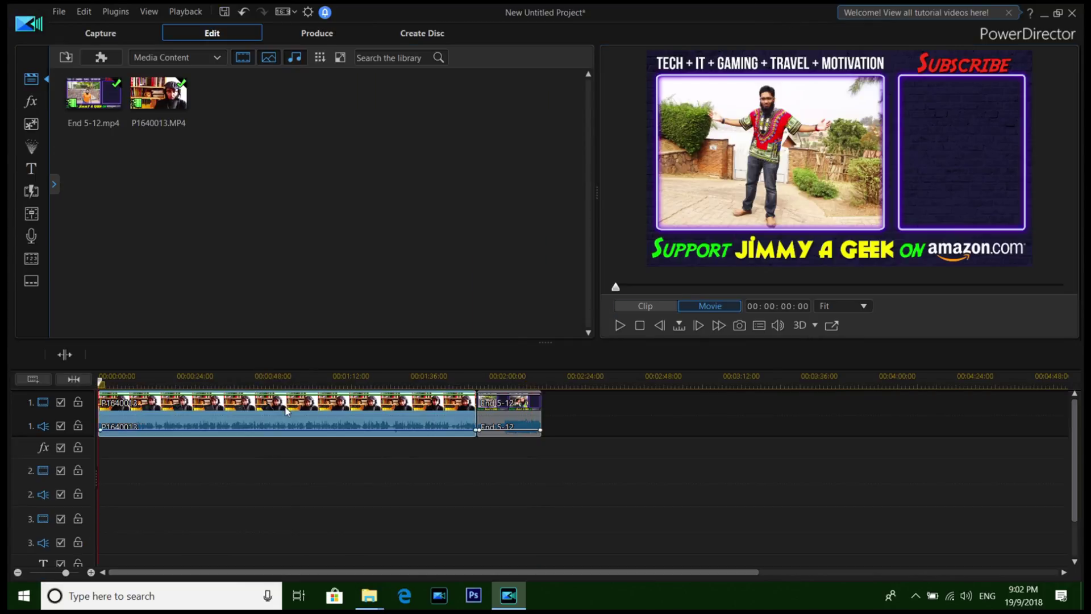
click(321, 398)
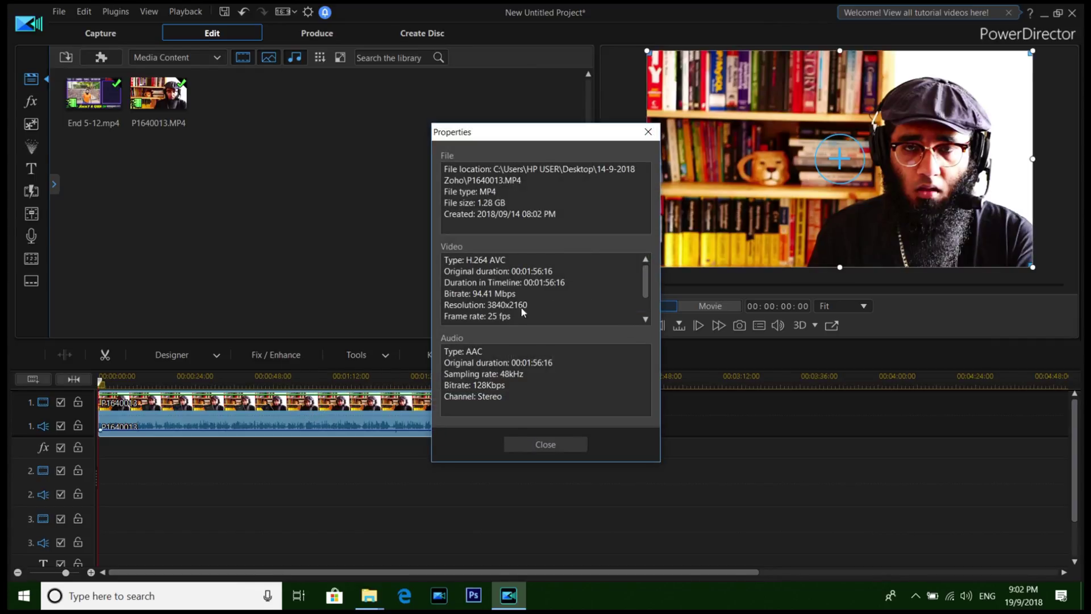
click(648, 132)
- Set the production output file name to Produce in the export folder
click(332, 38)
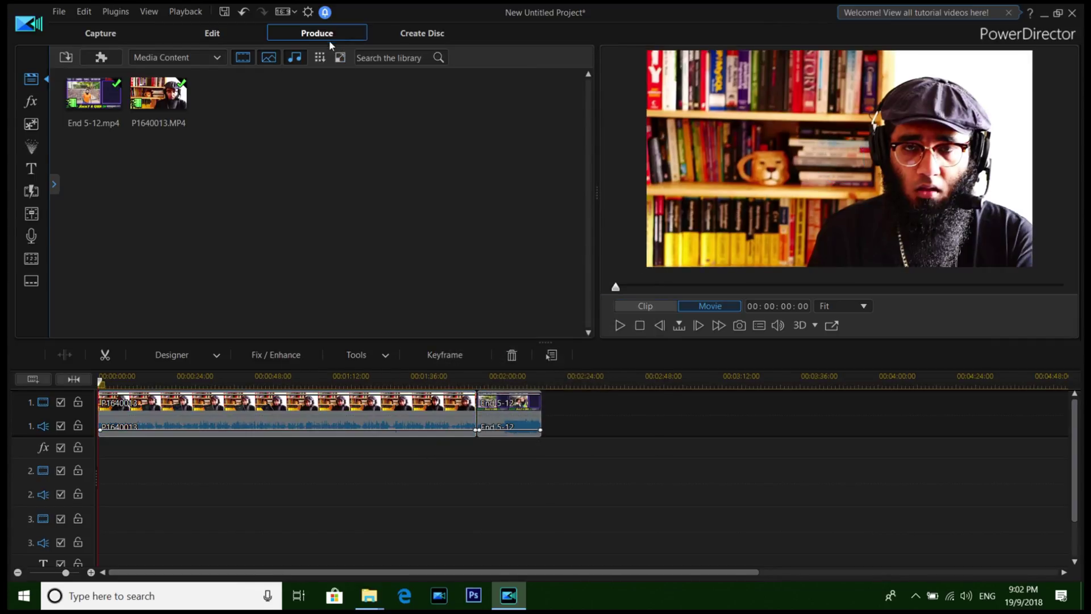
click(702, 458)
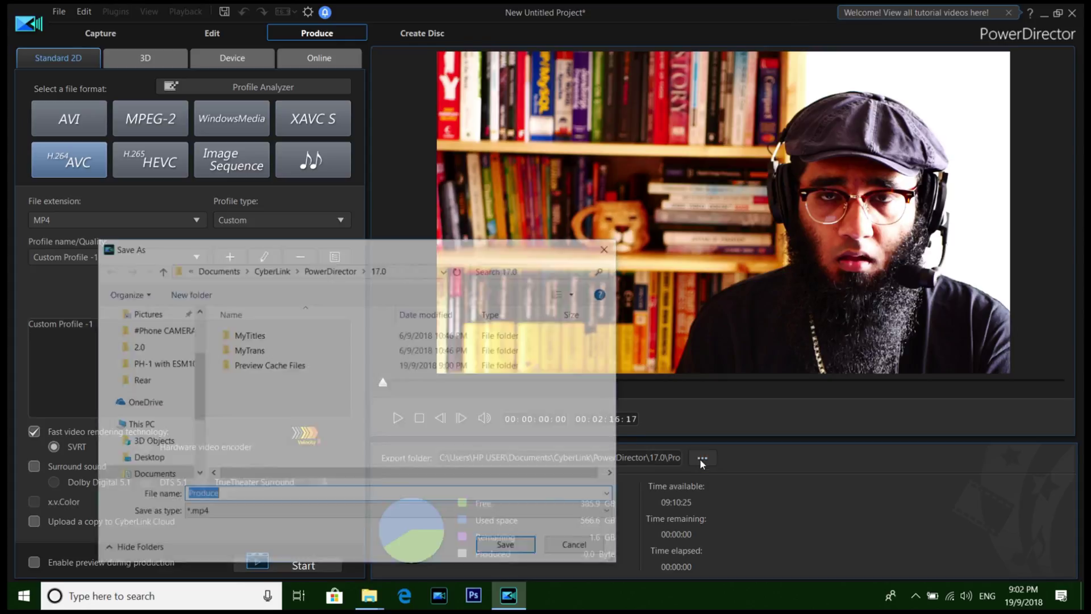
click(511, 549)
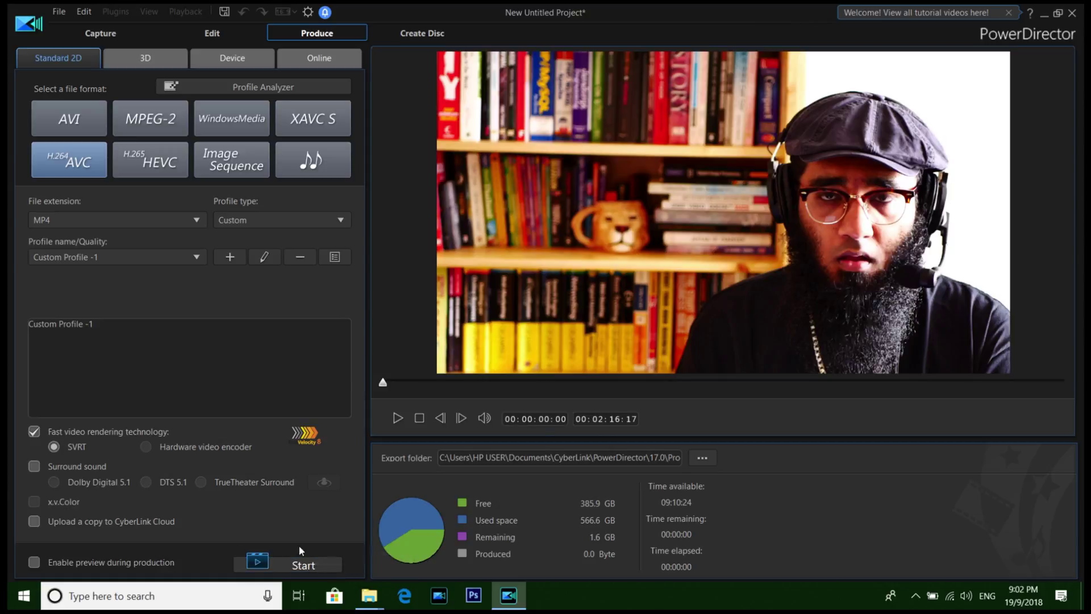
- Render the movie to Produce.mp4 and return to the Edit page once it finishes
click(299, 565)
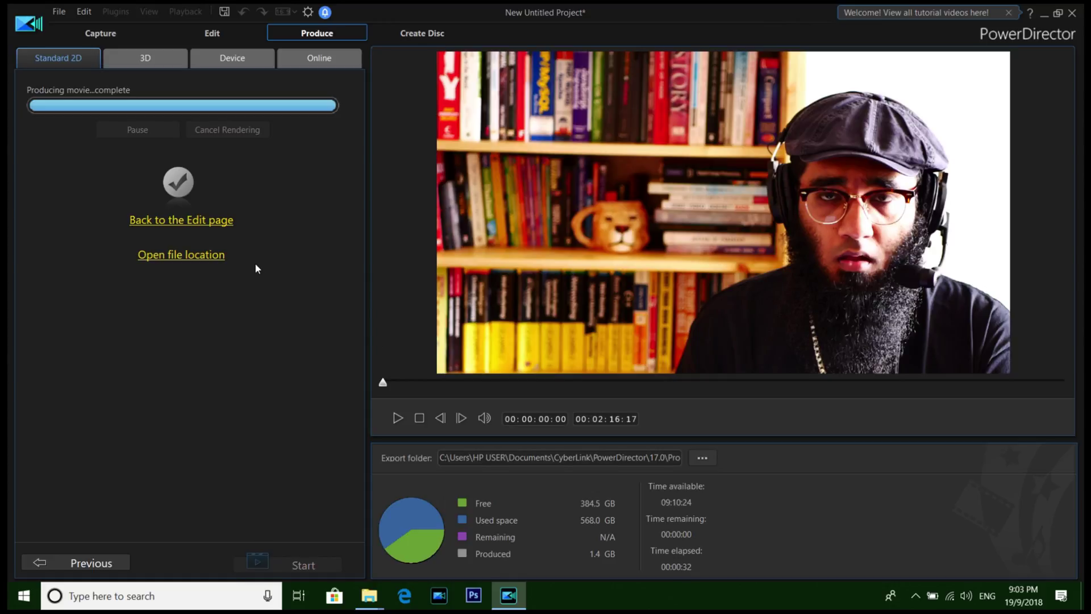
click(227, 225)
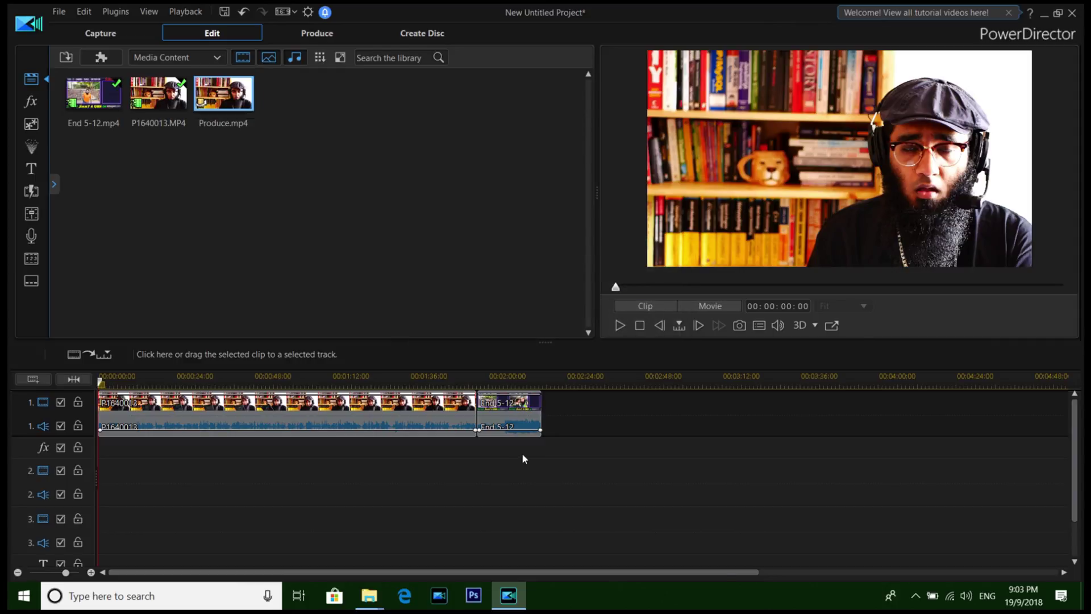
- Move the playhead to 00:01:18:04 and bring up the title templates, trying the Intro title
click(395, 379)
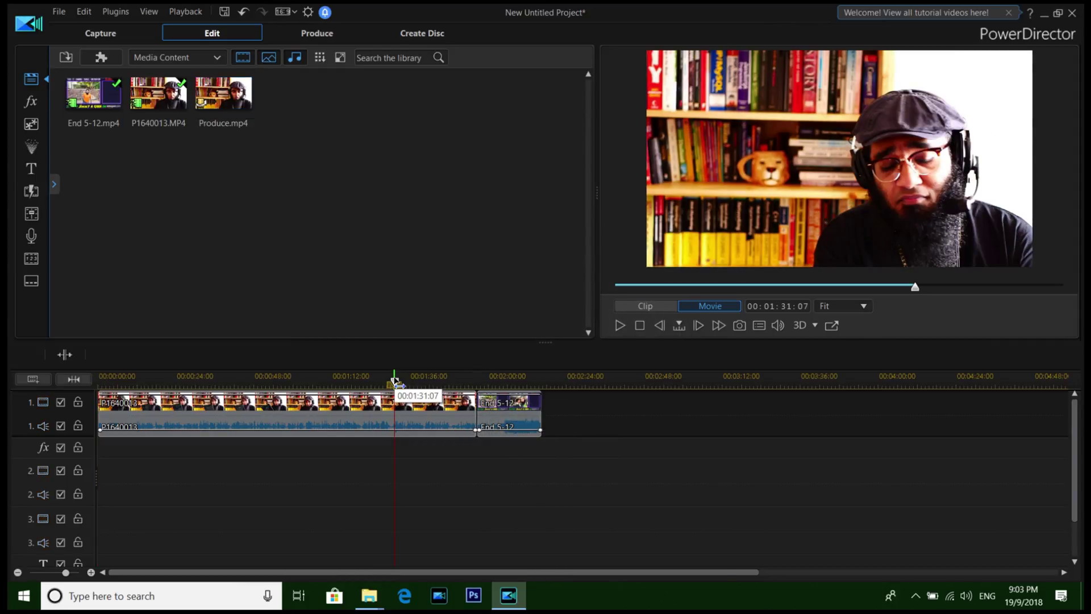
drag(394, 379, 351, 379)
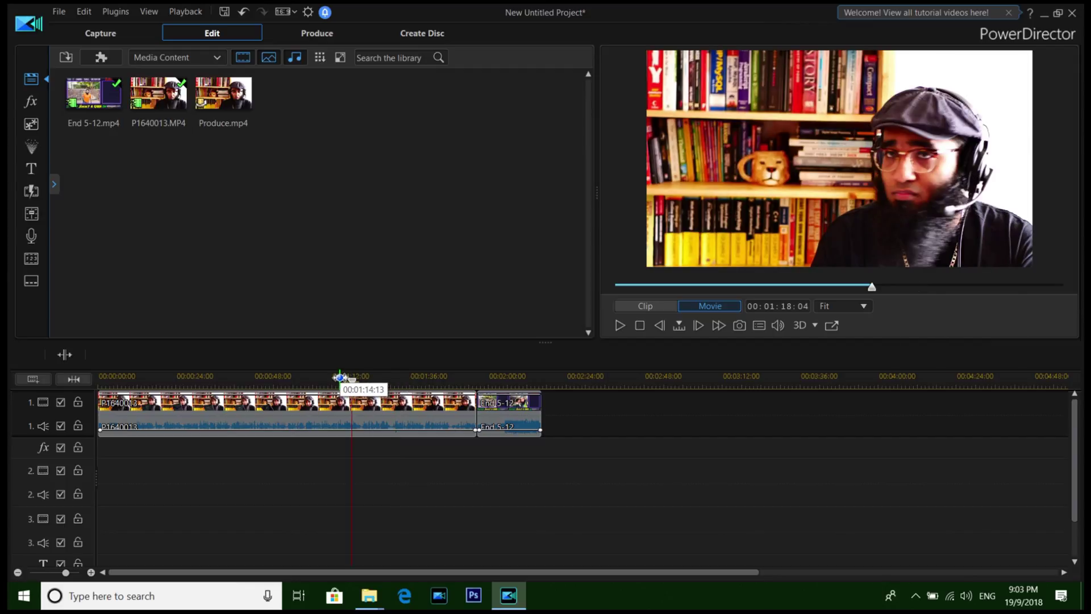
click(39, 171)
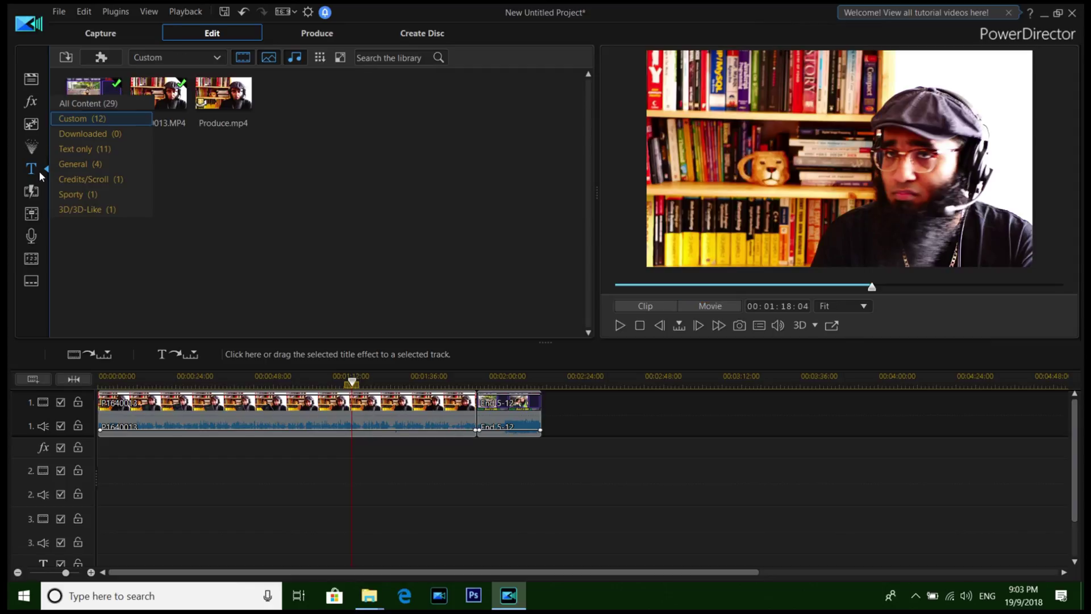
drag(488, 114, 352, 215)
- Place the Custom Intro title on track 2 at 00:00:30:22 and preview it
click(82, 133)
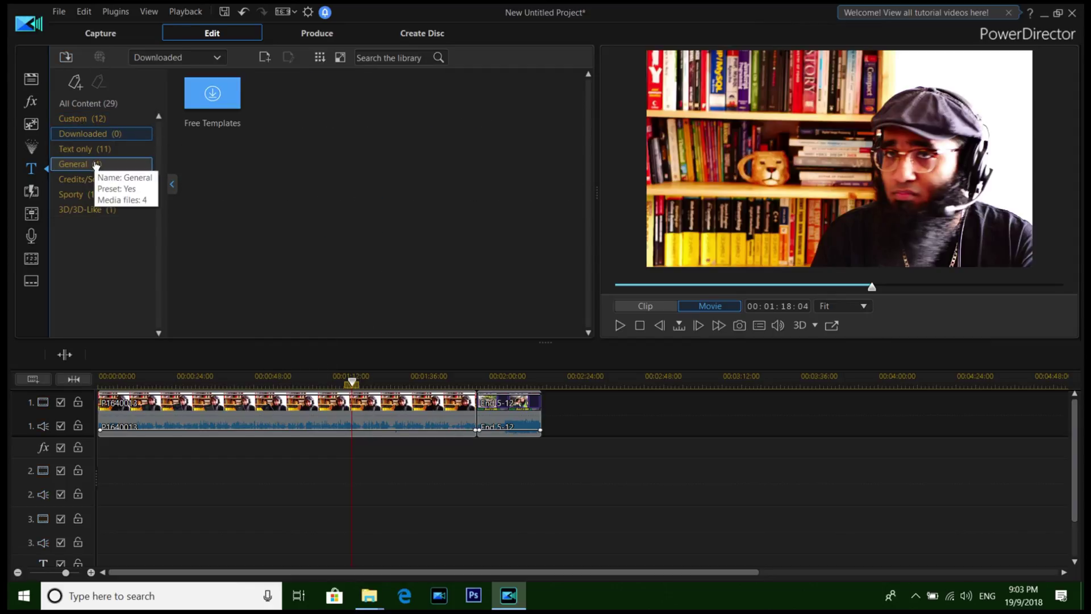
click(86, 148)
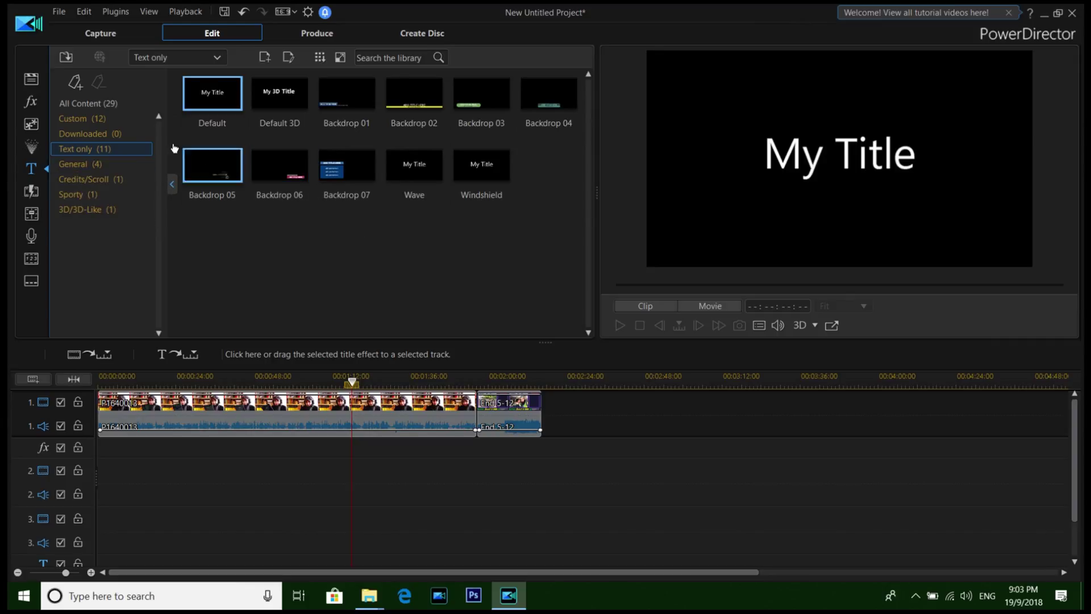
click(107, 118)
click(472, 105)
drag(490, 105, 200, 482)
key(space)
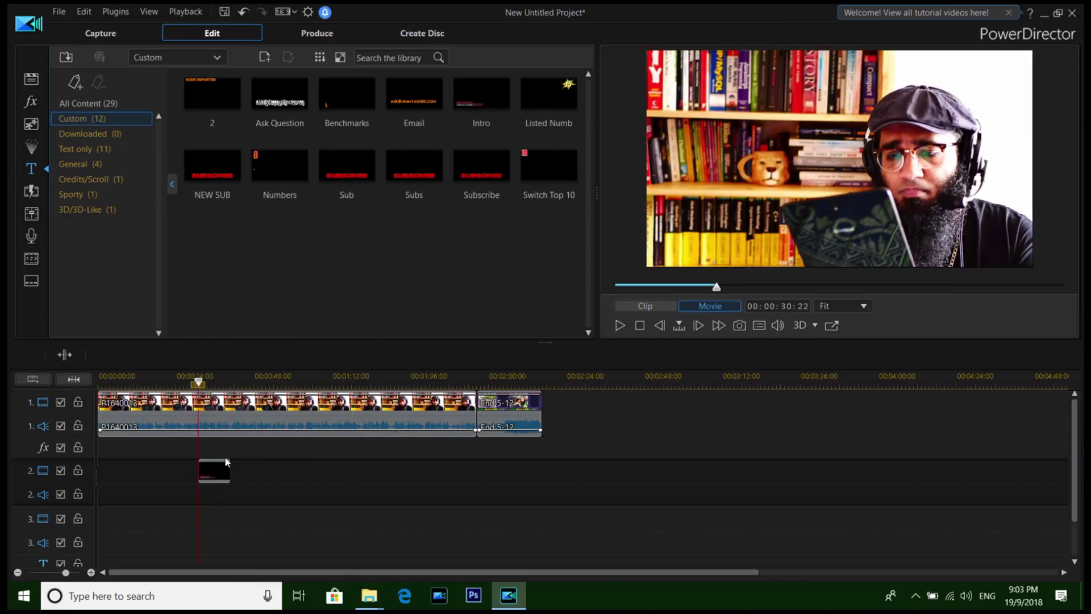
key(space)
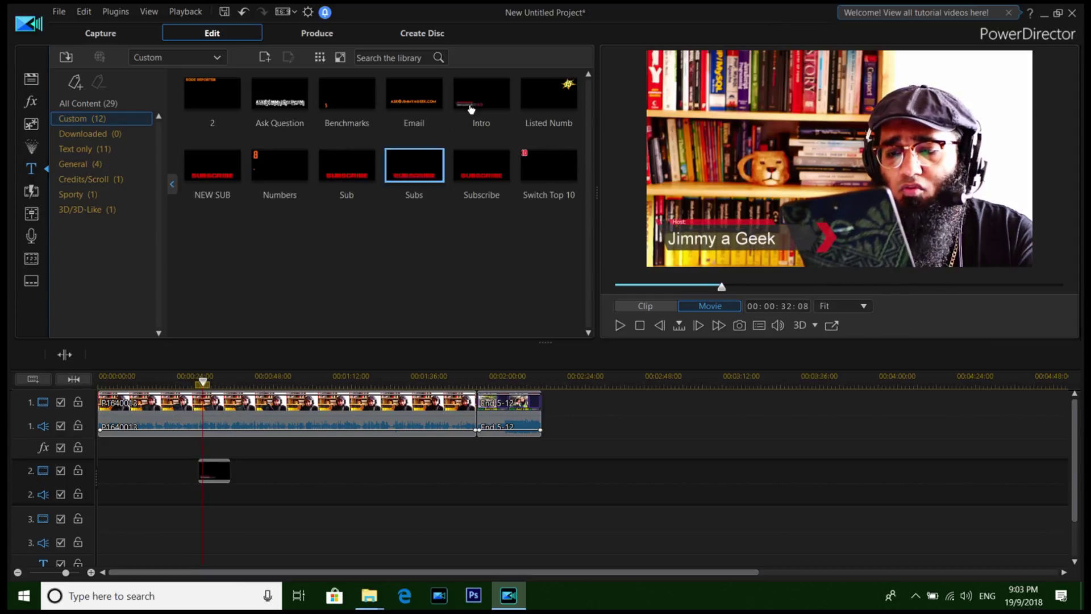
click(31, 191)
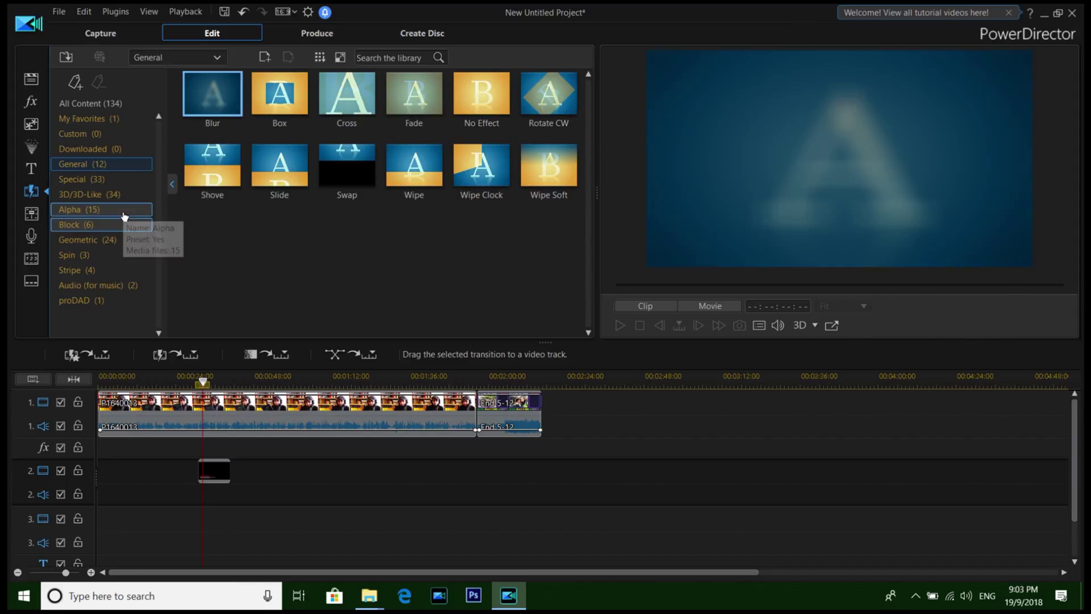
click(83, 118)
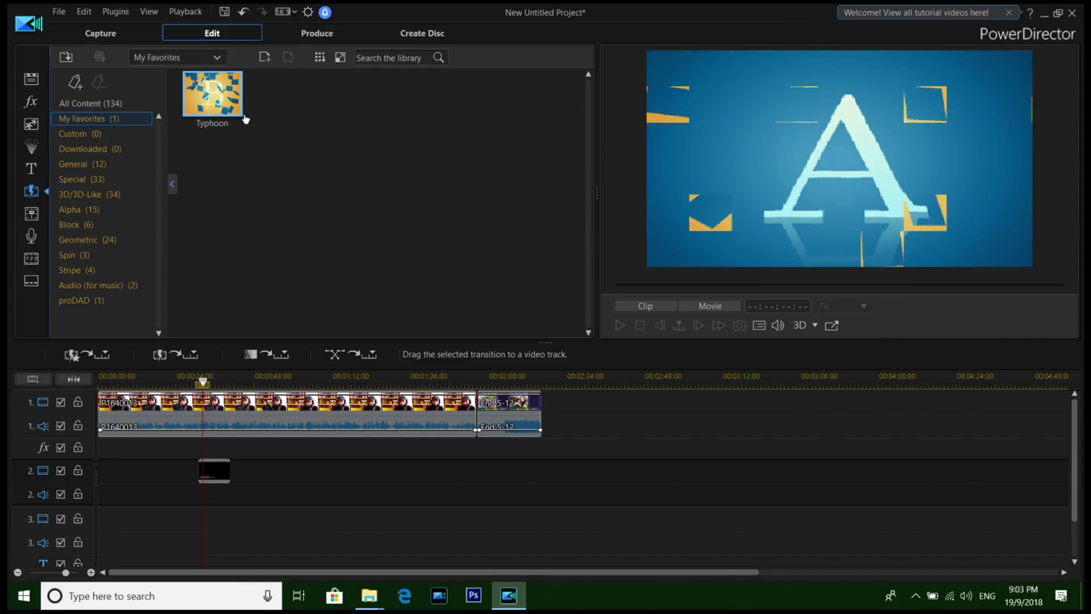
drag(233, 111, 475, 401)
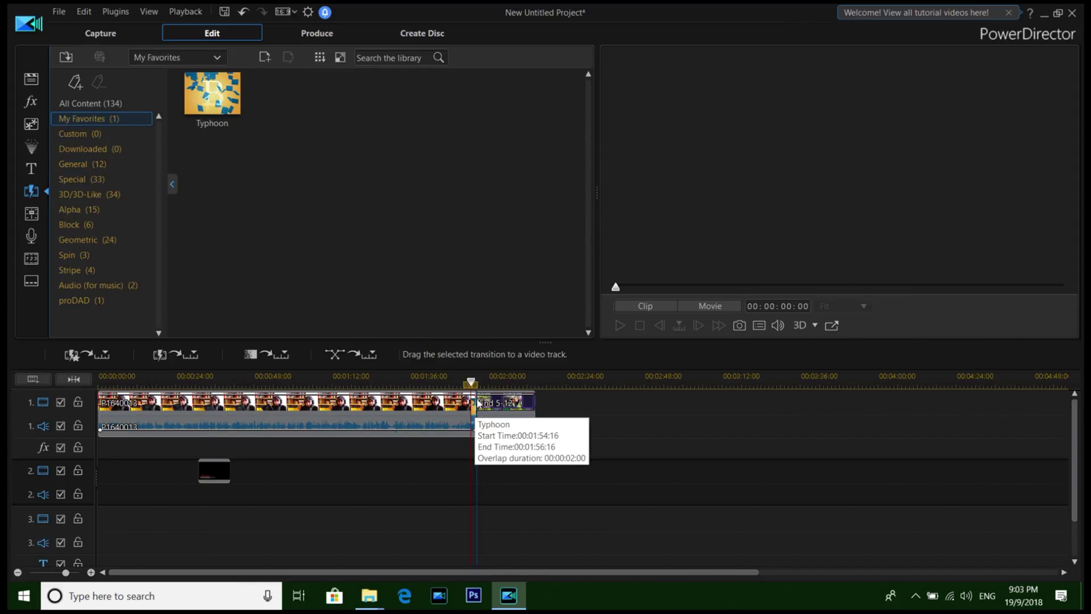
key(space)
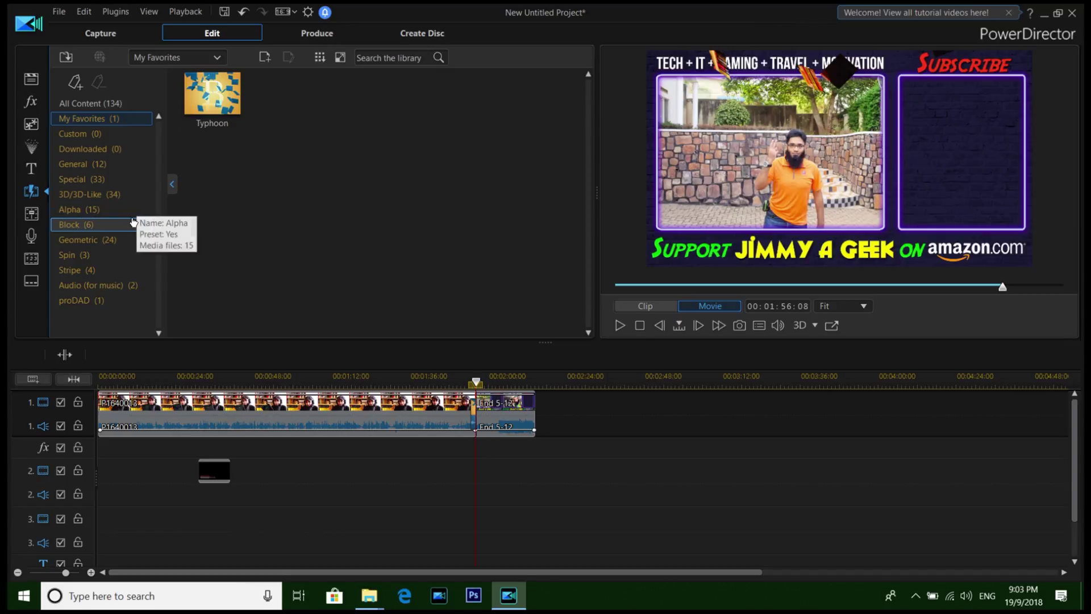
right_click(424, 422)
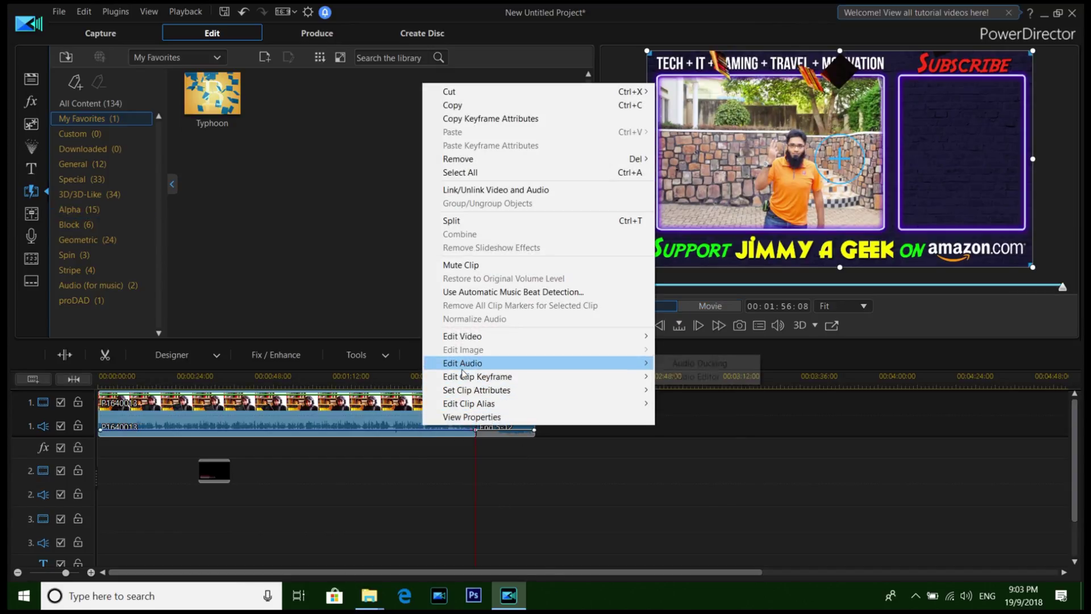
mouse_move(463, 366)
click(702, 377)
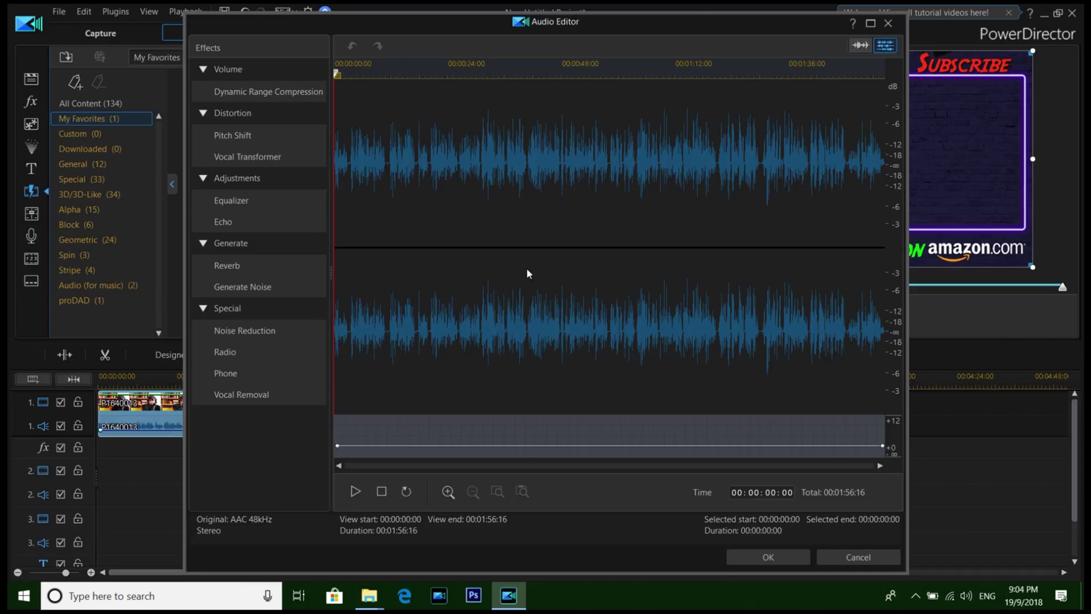
click(229, 269)
click(674, 125)
click(890, 25)
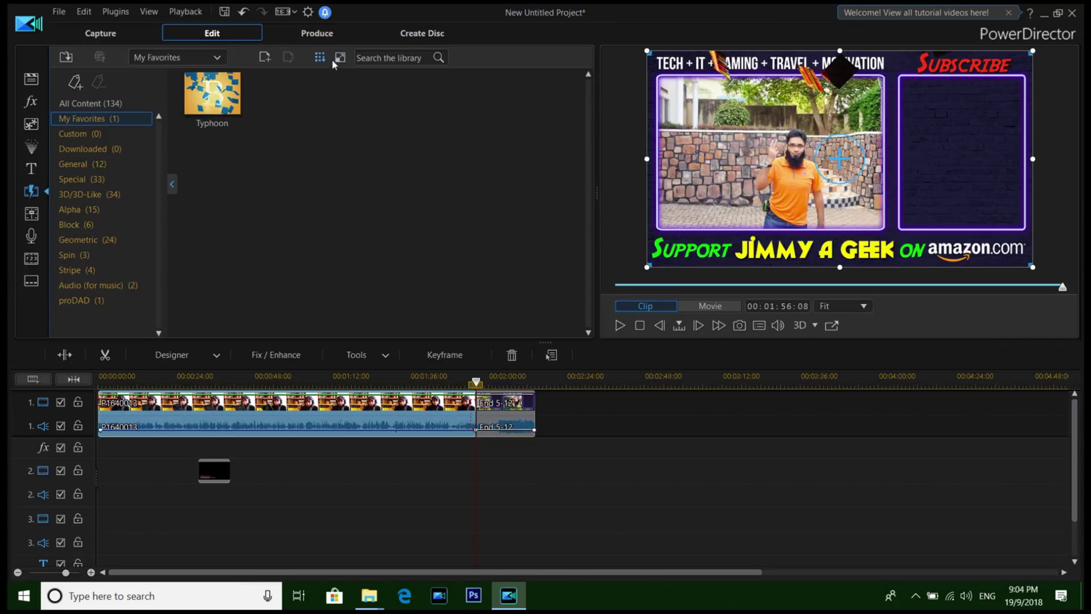
- Check the properties of P1640013 and End 5-12, confirming 3840x2160 at 25 fps
click(323, 35)
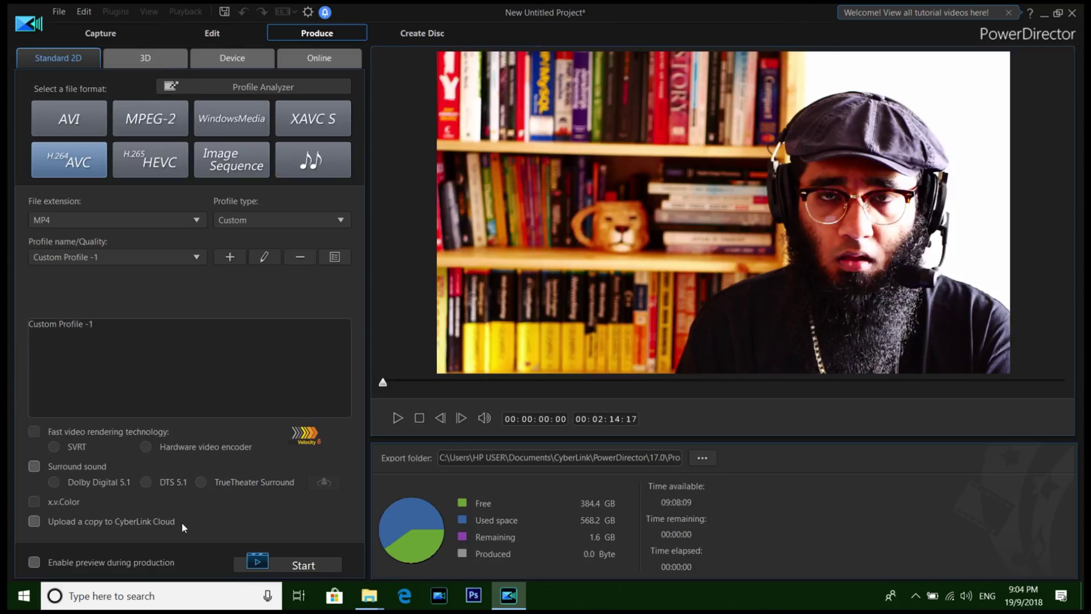
click(204, 35)
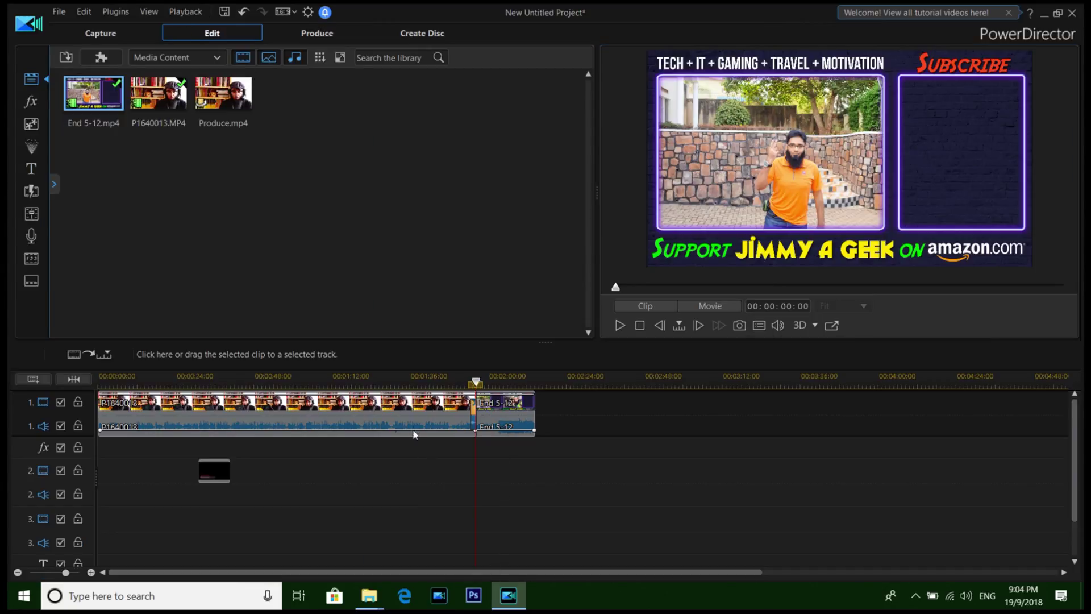
right_click(414, 434)
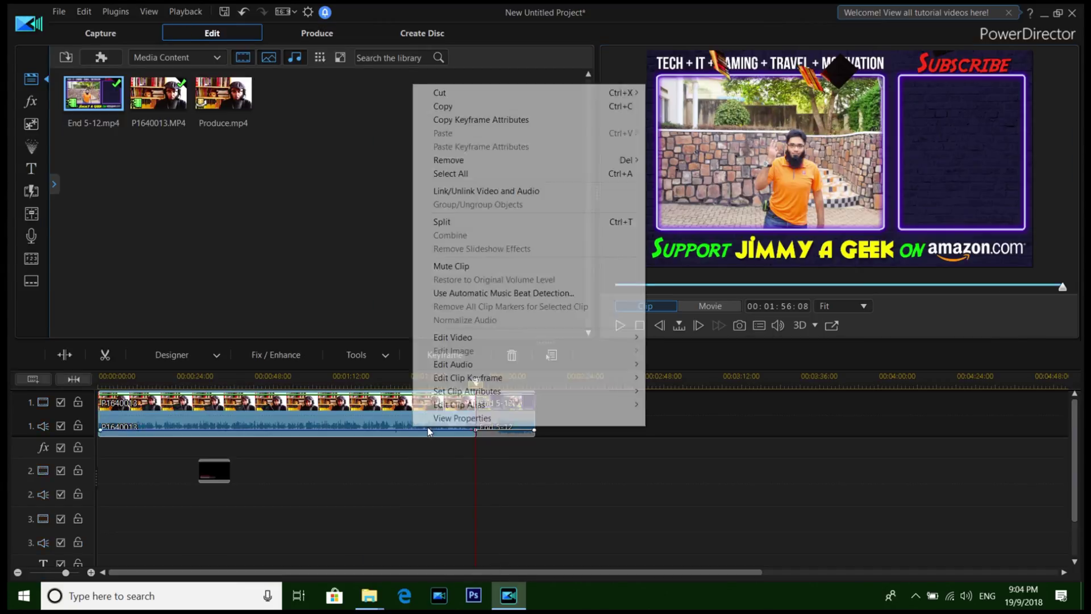
click(514, 417)
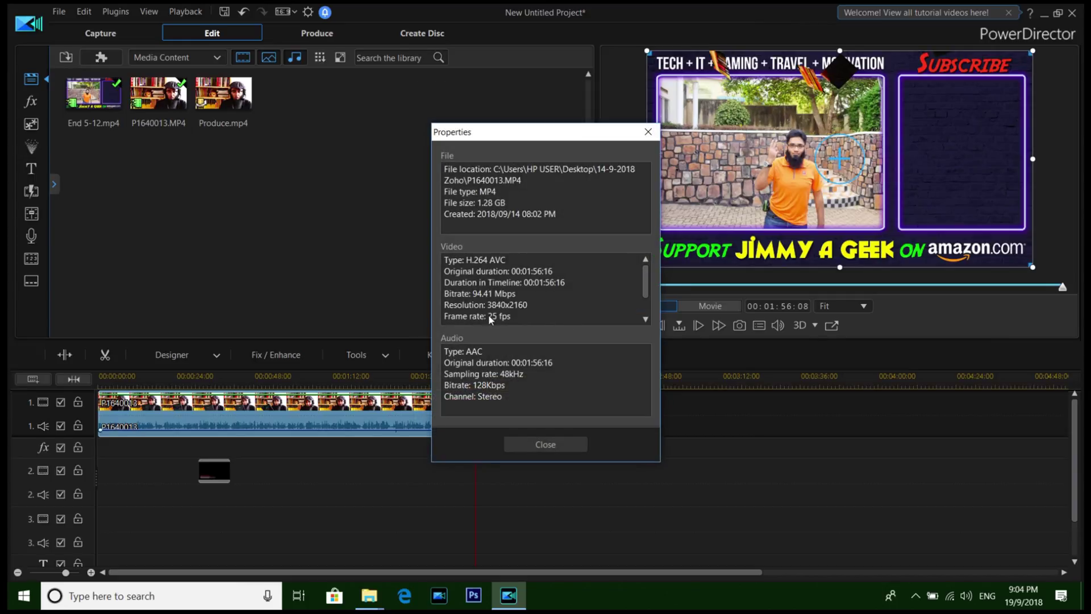
click(648, 132)
right_click(529, 407)
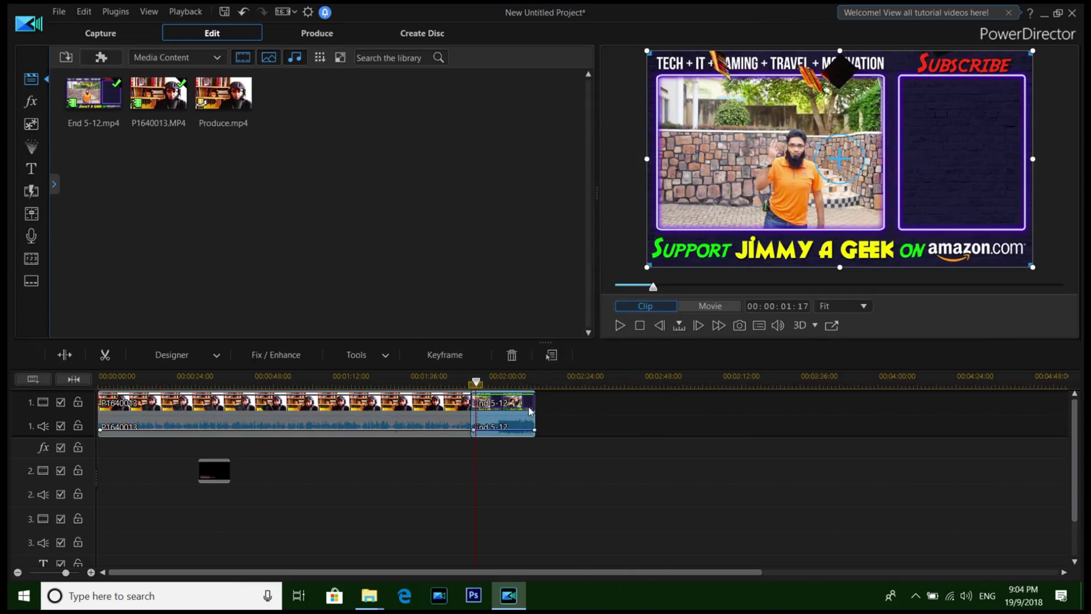
click(540, 400)
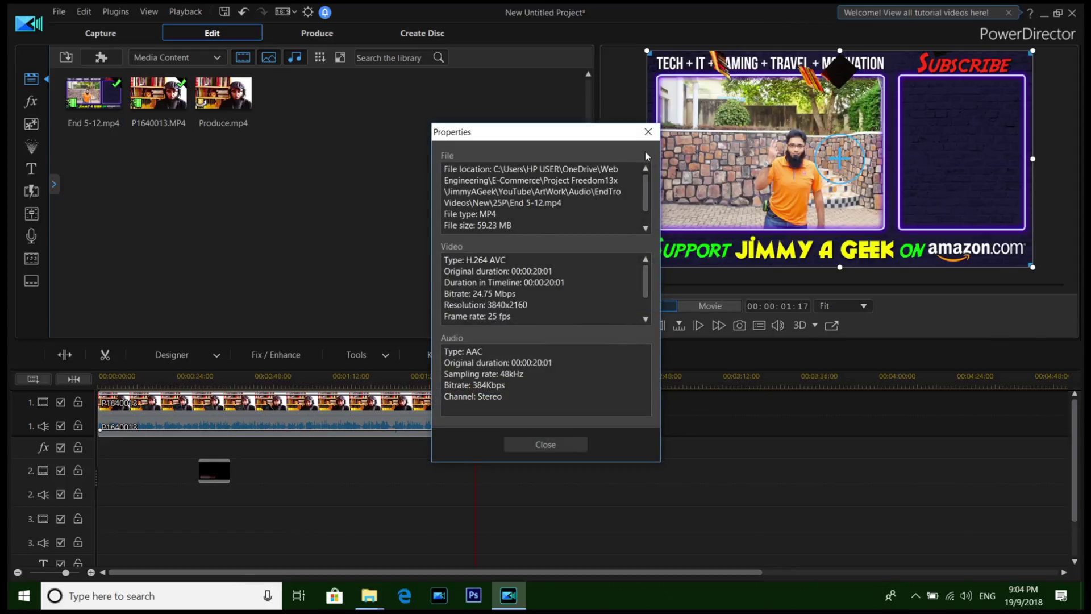
click(648, 131)
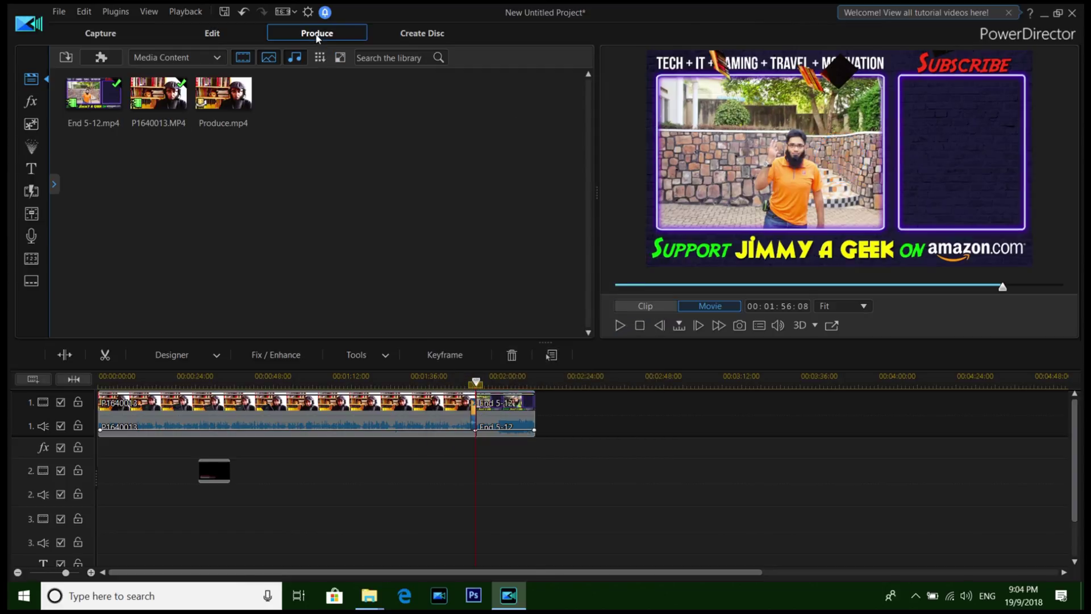
- Move the short black track-2 clip to the timeline start at 00:00:00
click(317, 36)
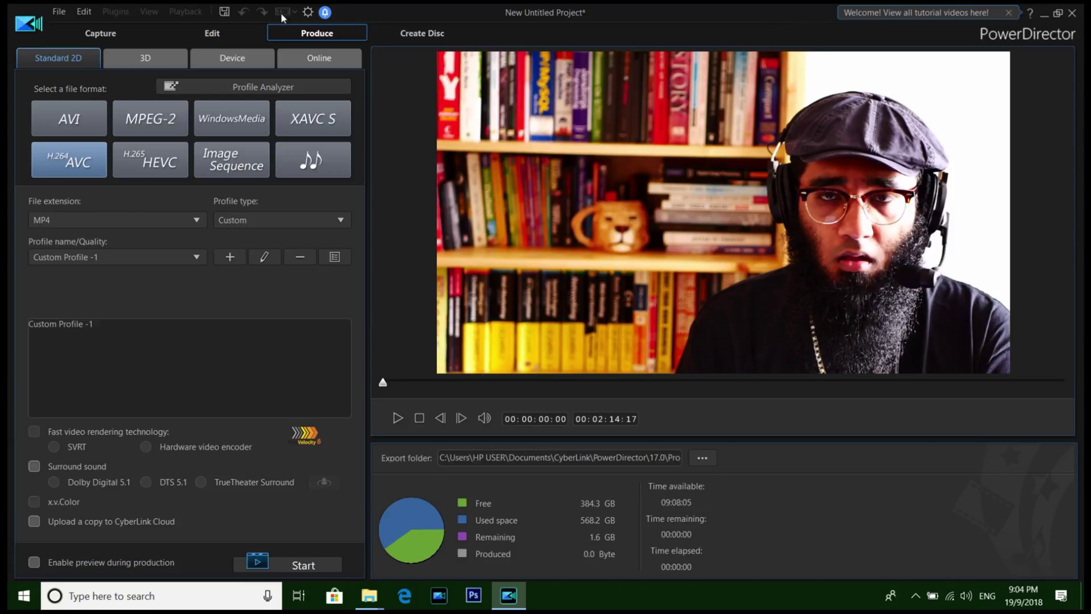
click(234, 32)
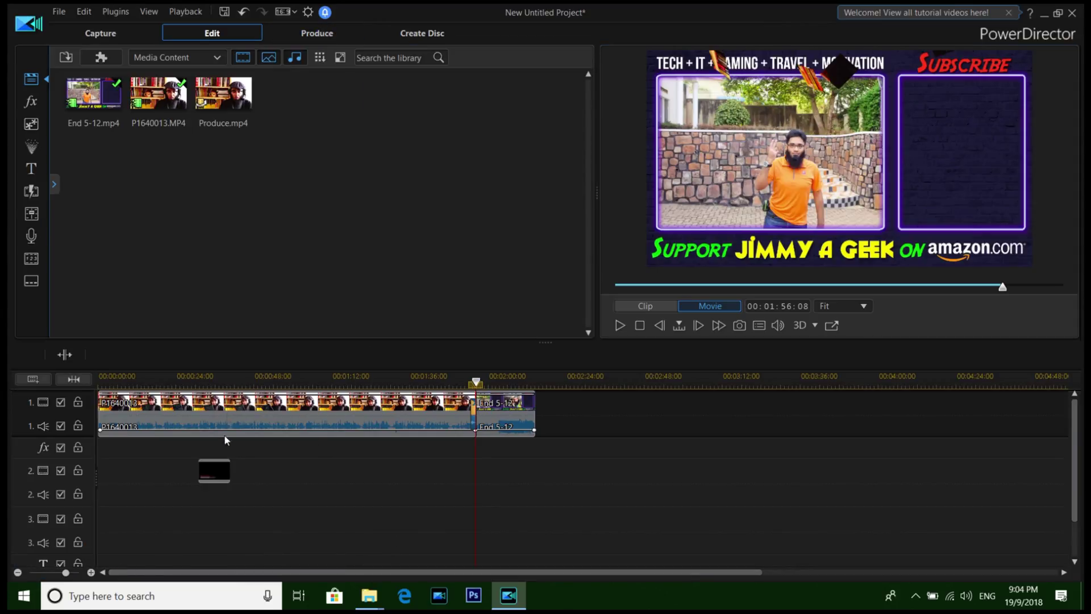
drag(215, 470, 115, 471)
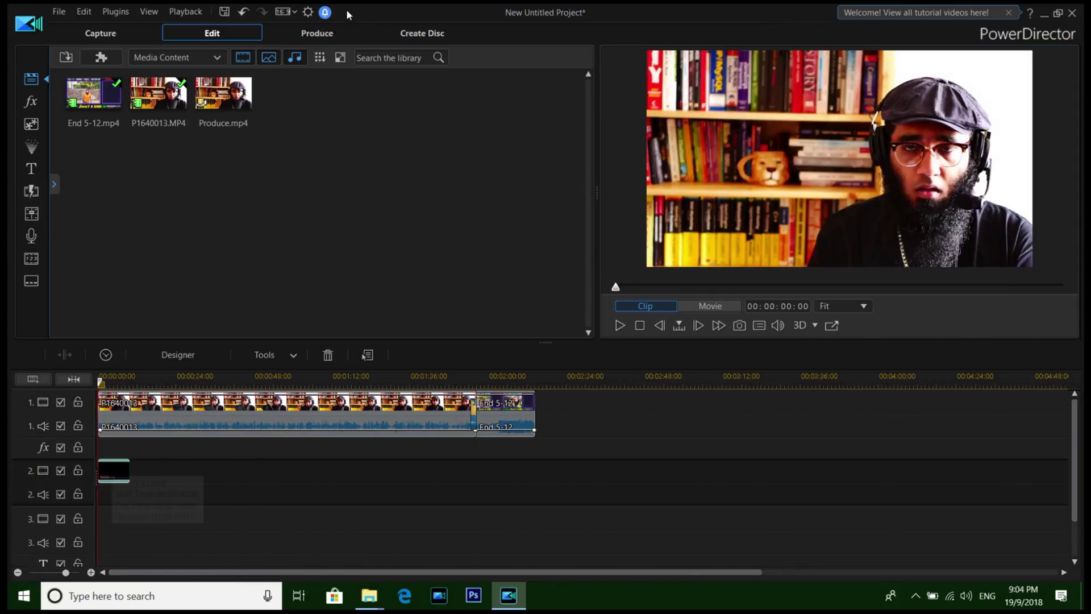
- Start a render with the H.264 MP4 profile on the Produce page, then cancel it
click(312, 34)
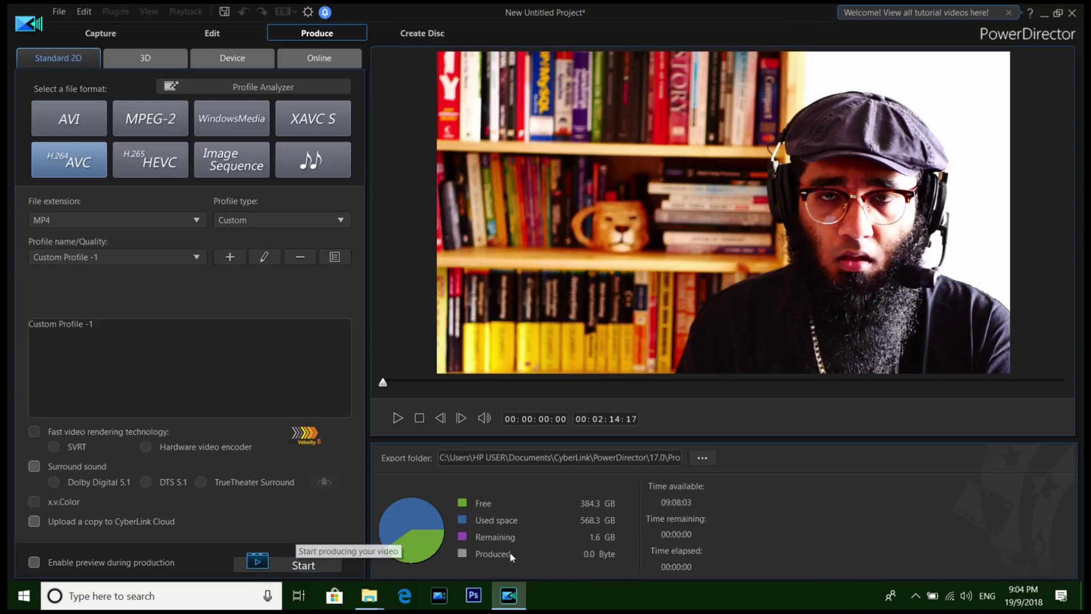
click(329, 566)
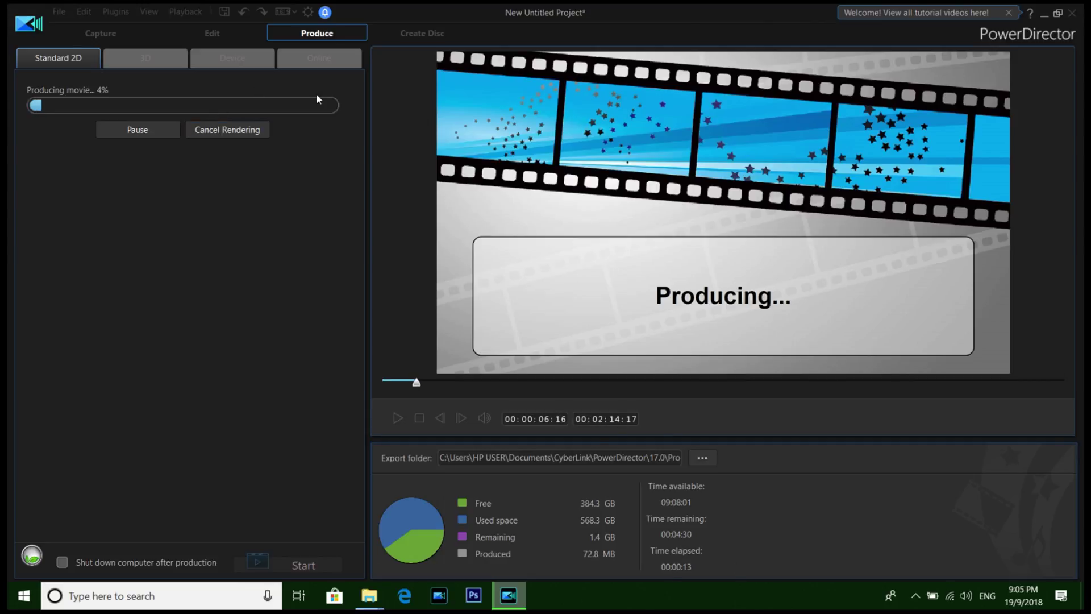
click(257, 130)
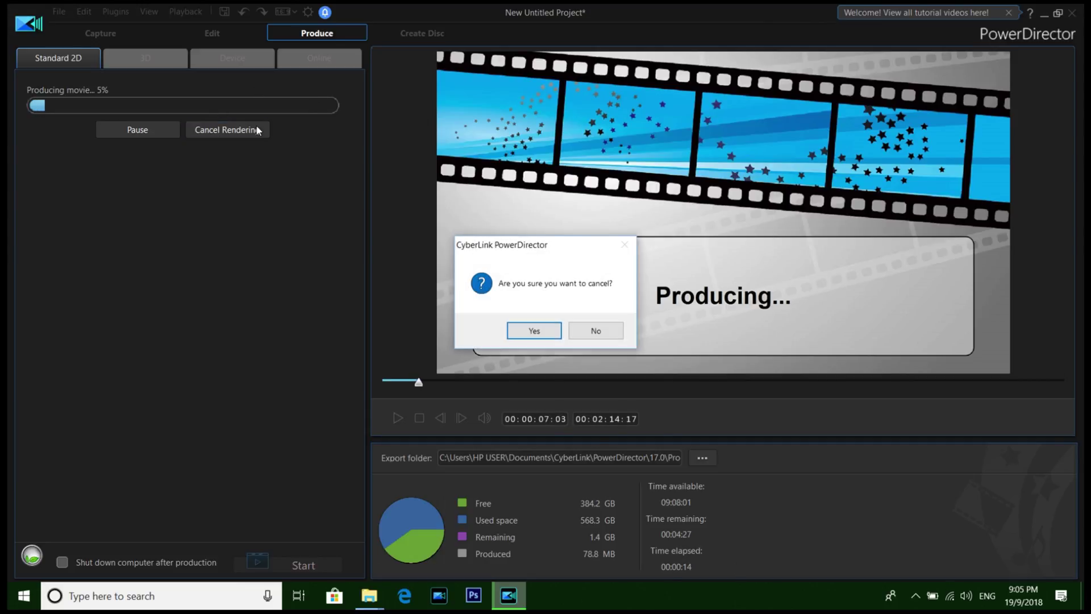
click(533, 333)
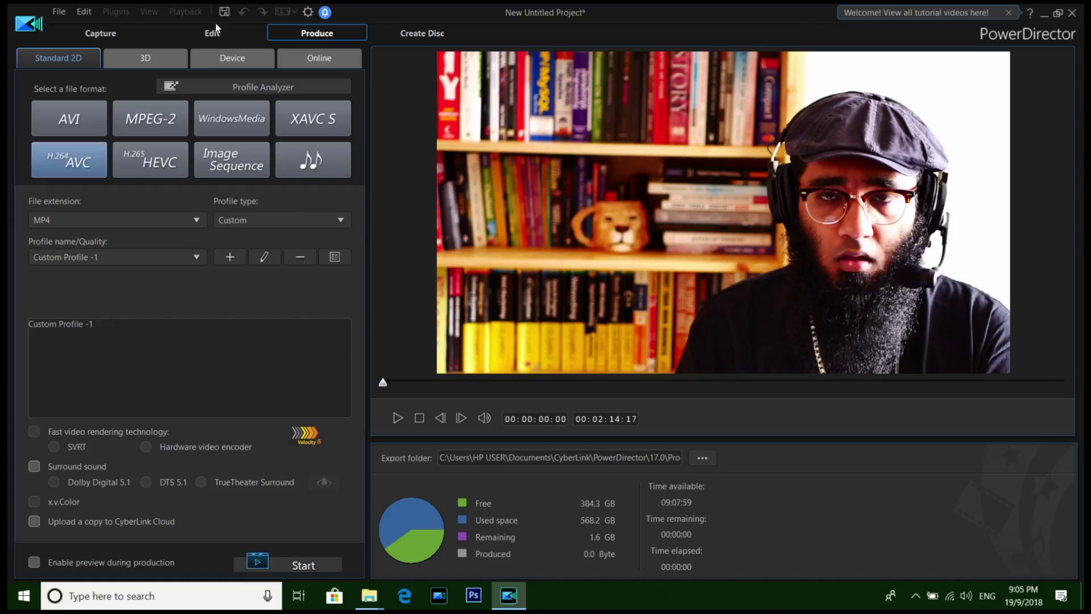
- Switch from the Produce page back to the Edit workspace
click(203, 35)
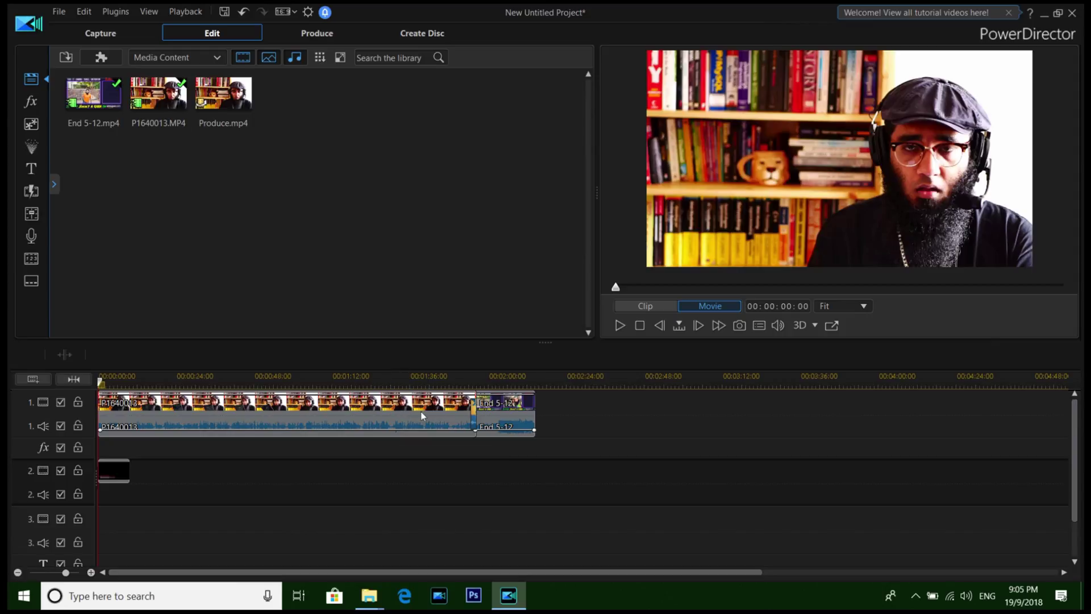
- Select both track-1 clips and browse the libraries to reach the video effects
drag(578, 399, 37, 396)
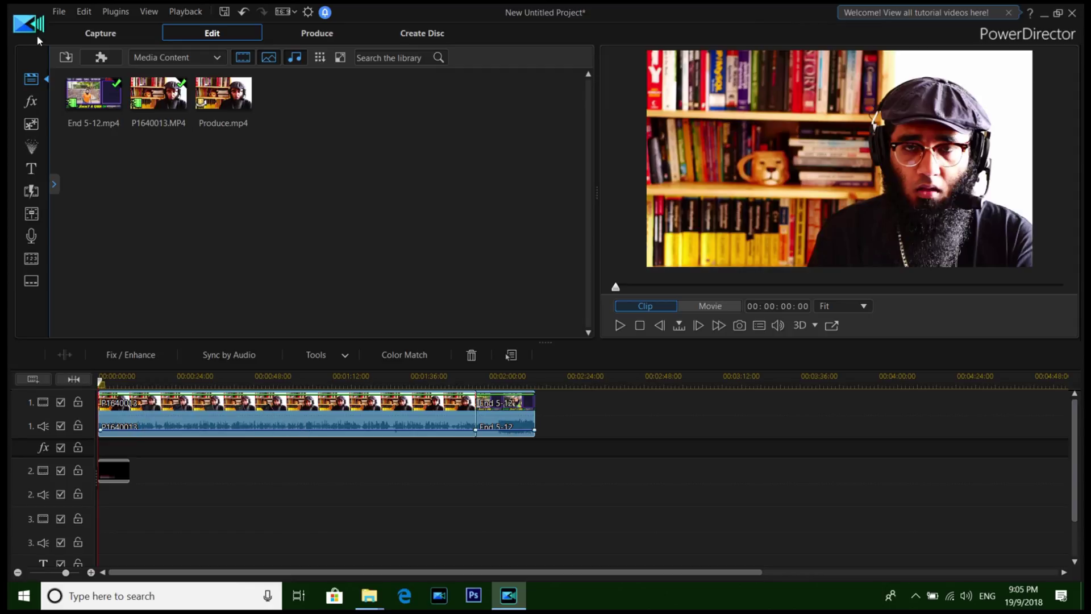
click(30, 123)
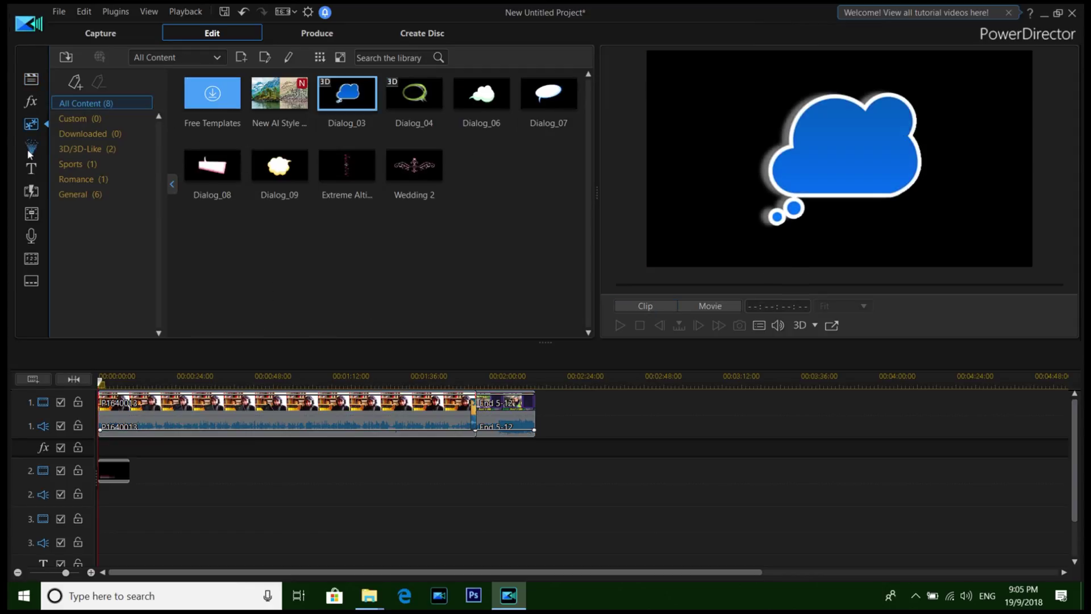
click(29, 149)
click(31, 168)
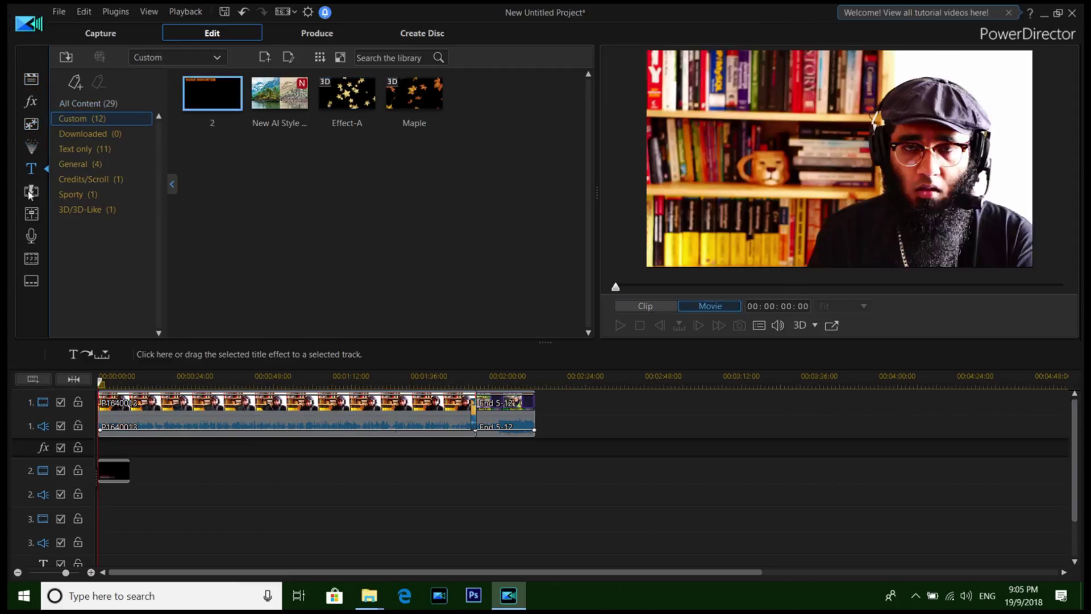
click(30, 101)
scroll(374, 199, down, 5)
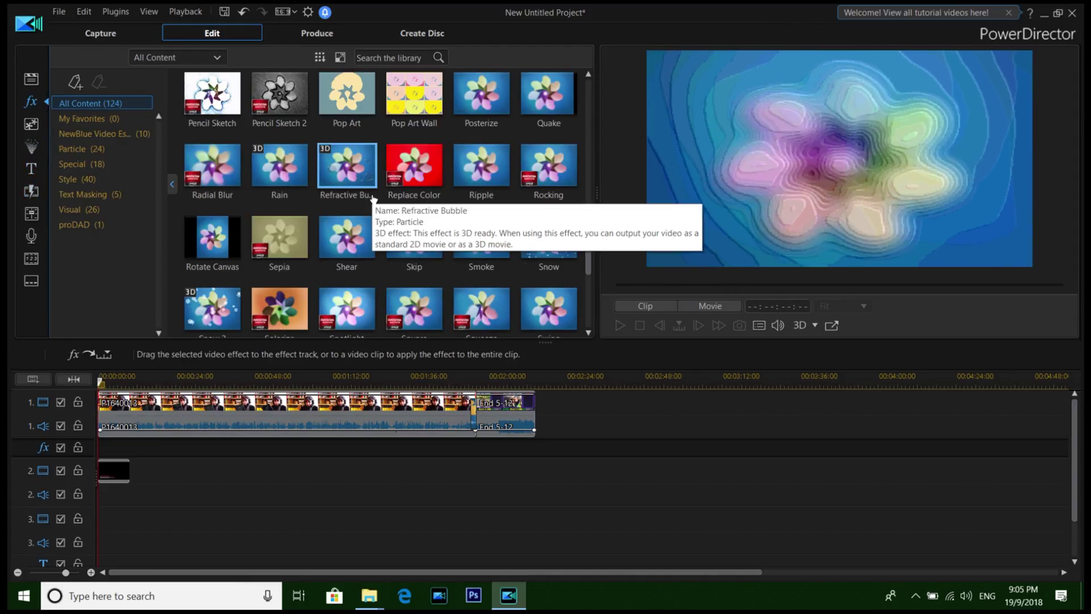
scroll(374, 199, up, 10)
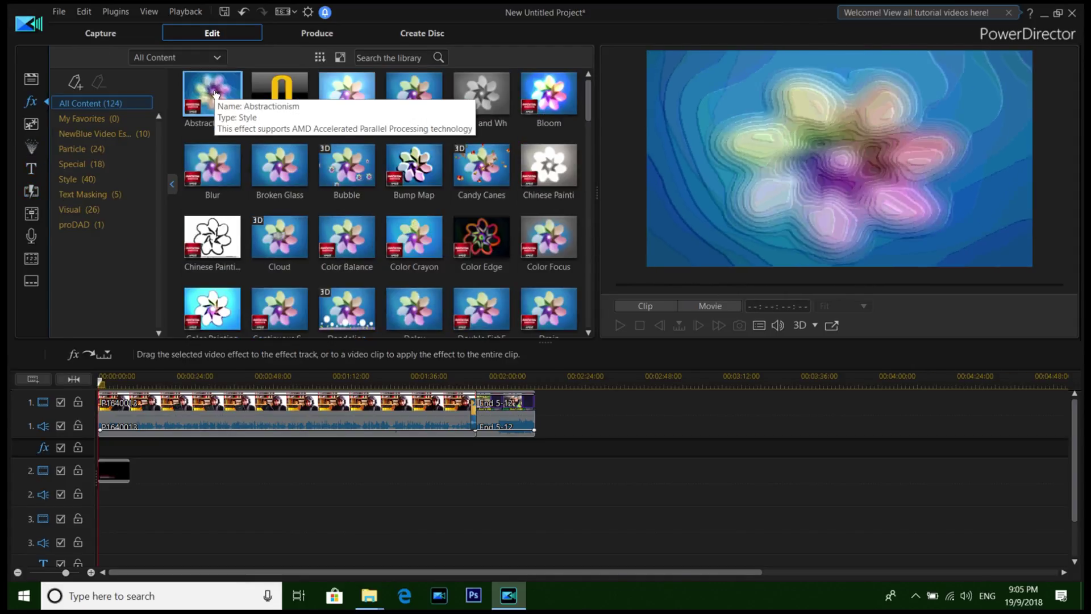
- Apply Black and White to the vlog clip, then undo a trial Text X-Ray effect
click(280, 93)
drag(482, 94, 309, 408)
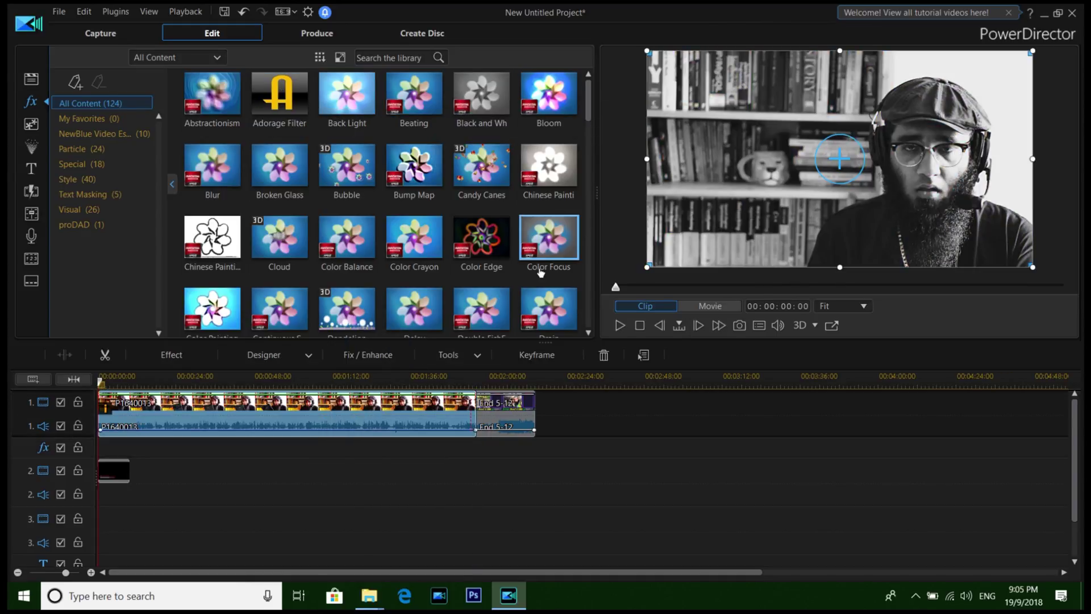
click(481, 236)
scroll(488, 230, down, 15)
scroll(493, 228, up, 1)
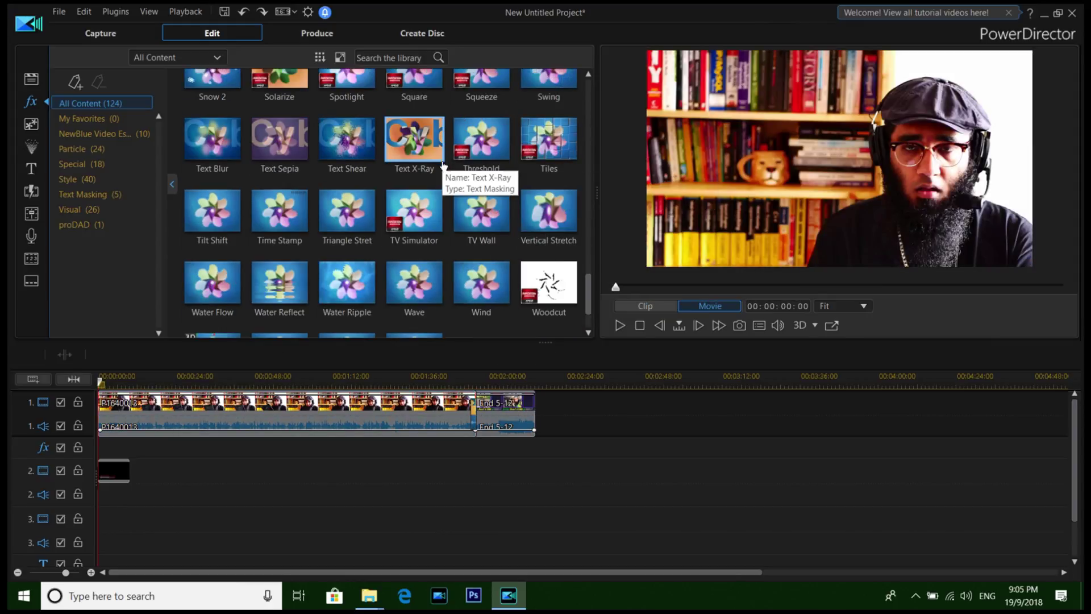
drag(417, 152, 290, 404)
key(ctrl+z)
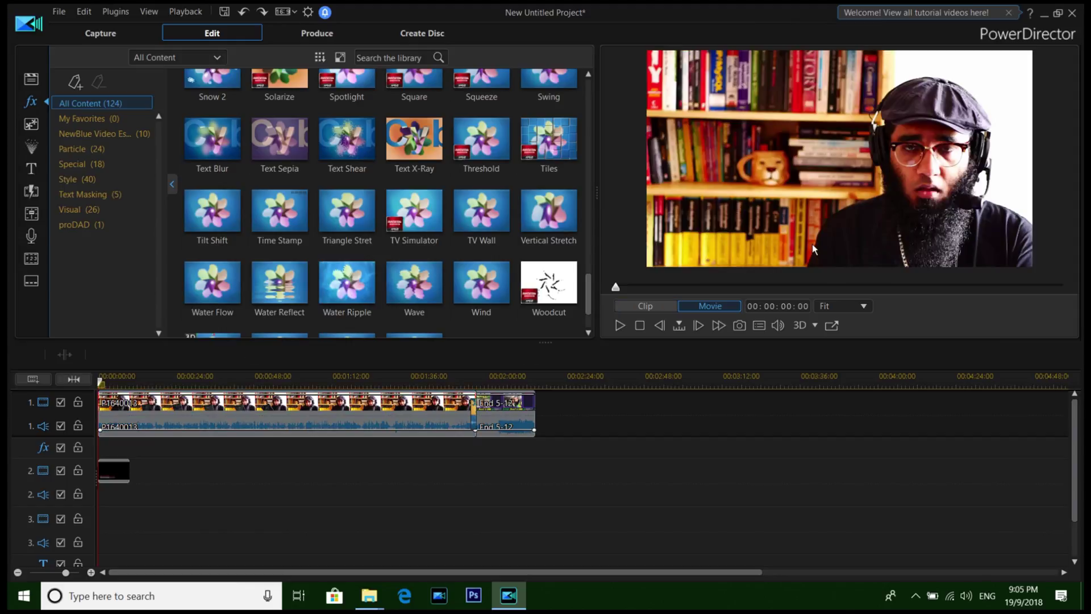